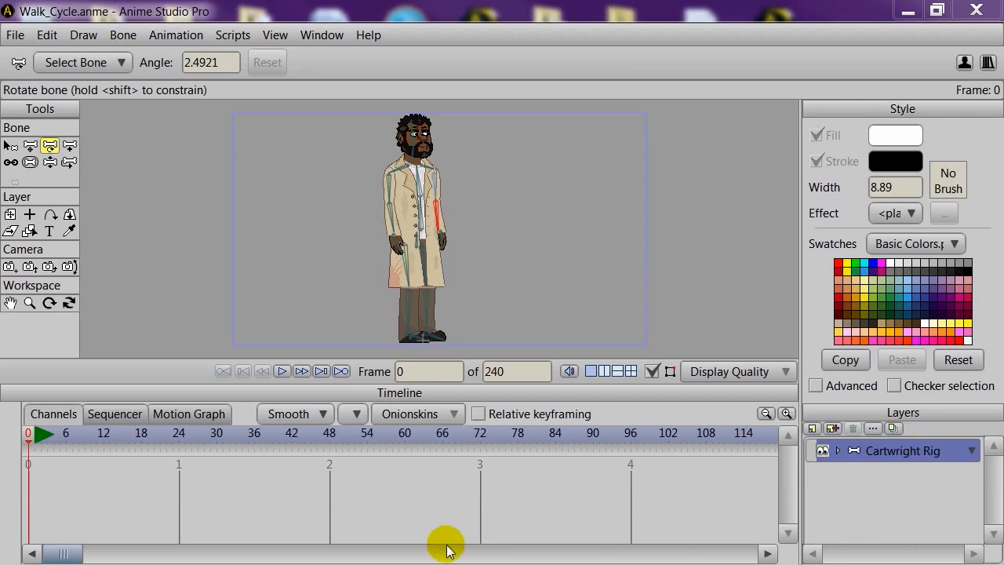
At frame 1, rotate the bones into a stride: near leg back, far leg forward, arms swung opposite, rear foot angled to the ground.
left_click_drag(30, 443, 36, 447)
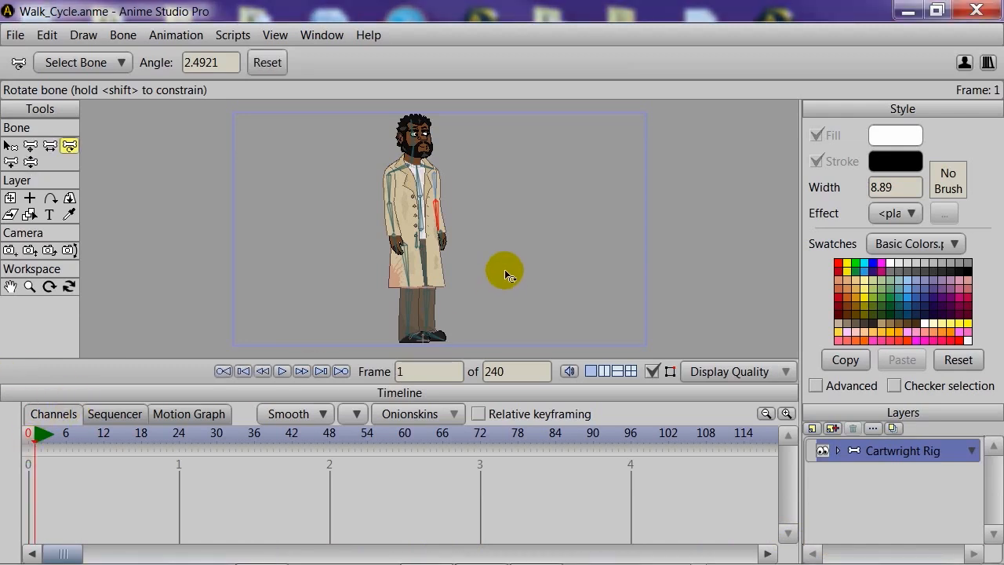
left_click_drag(406, 269, 429, 259)
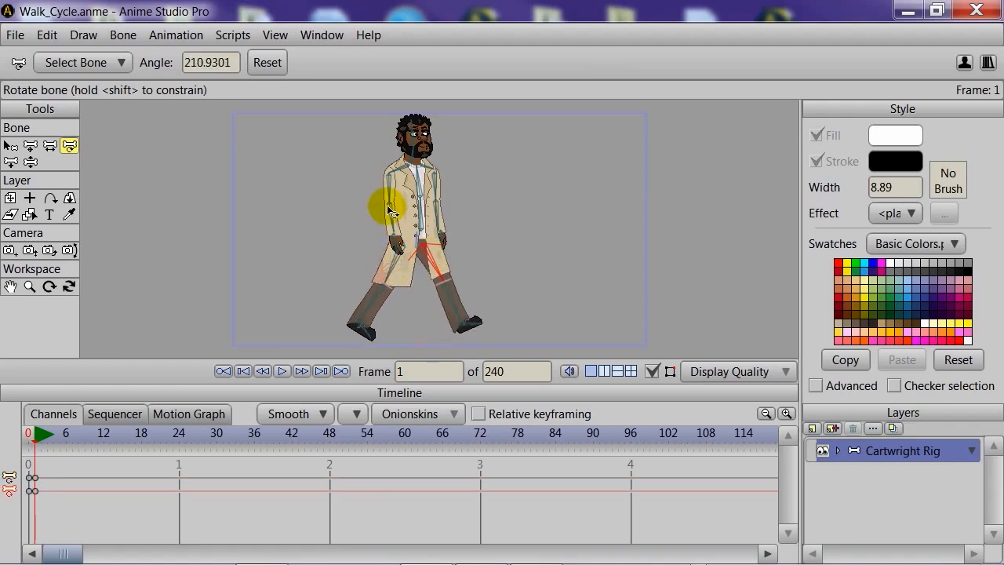
left_click_drag(387, 192, 413, 211)
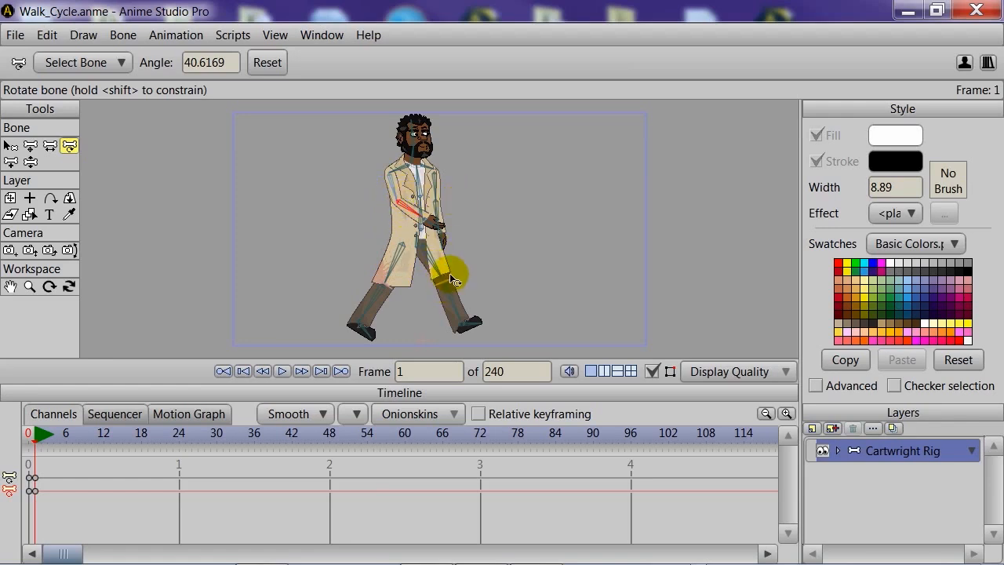
left_click(430, 191)
left_click_drag(430, 191, 402, 216)
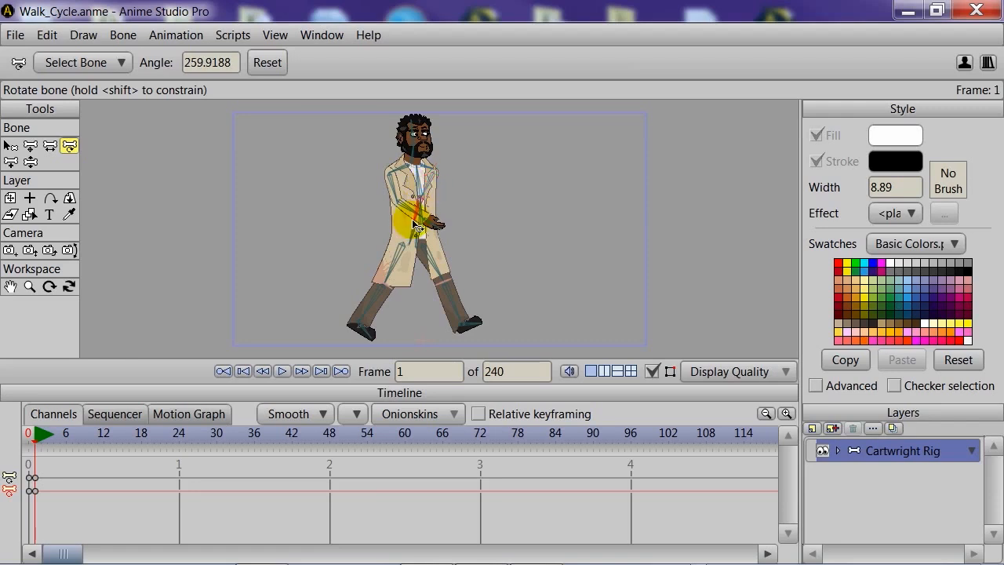
left_click(414, 226)
left_click(368, 335)
left_click_drag(370, 330, 372, 334)
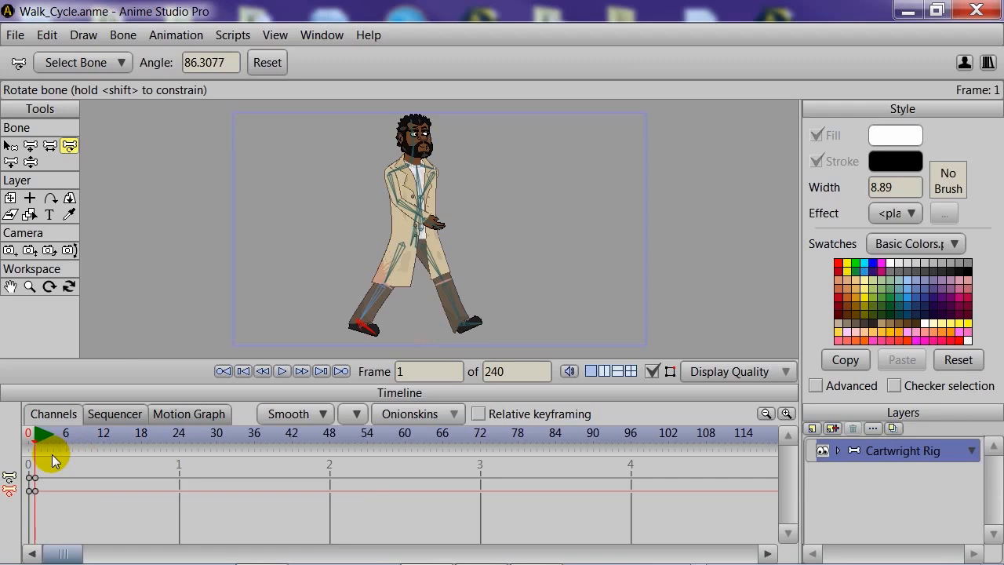
At frame 12, rotate the leg and foot bones into the opposite stride, with the near leg forward and the far leg back.
left_click_drag(36, 439, 104, 451)
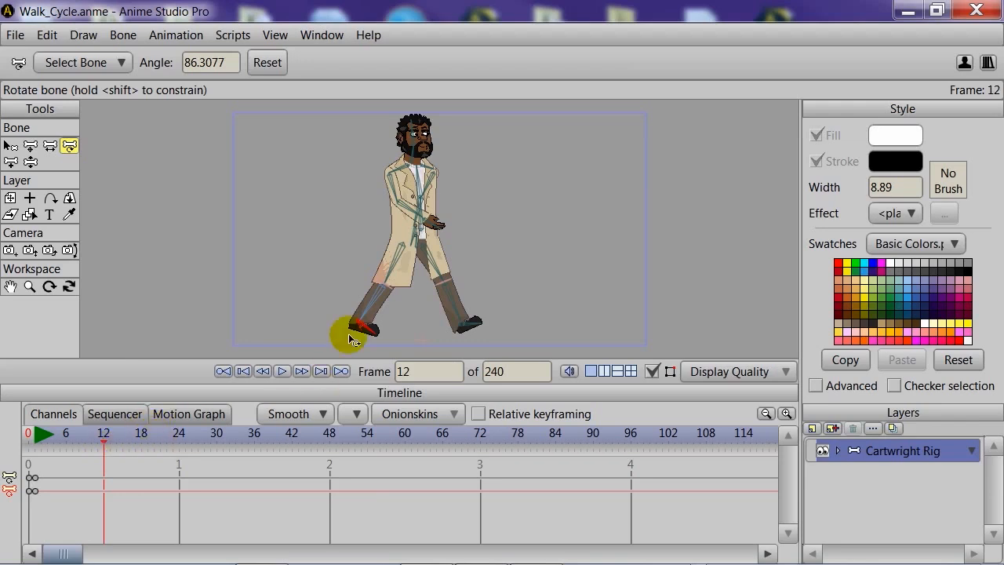
mouse_move(429, 261)
left_mouse_down()
mouse_move(414, 252)
mouse_move(416, 267)
mouse_move(399, 265)
mouse_move(414, 262)
left_mouse_up()
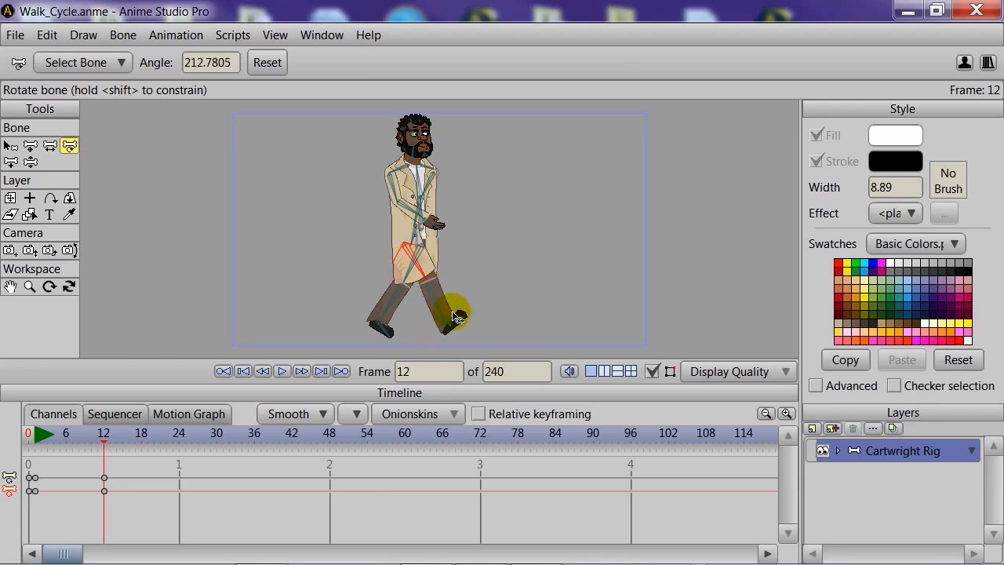
left_click_drag(458, 318, 461, 324)
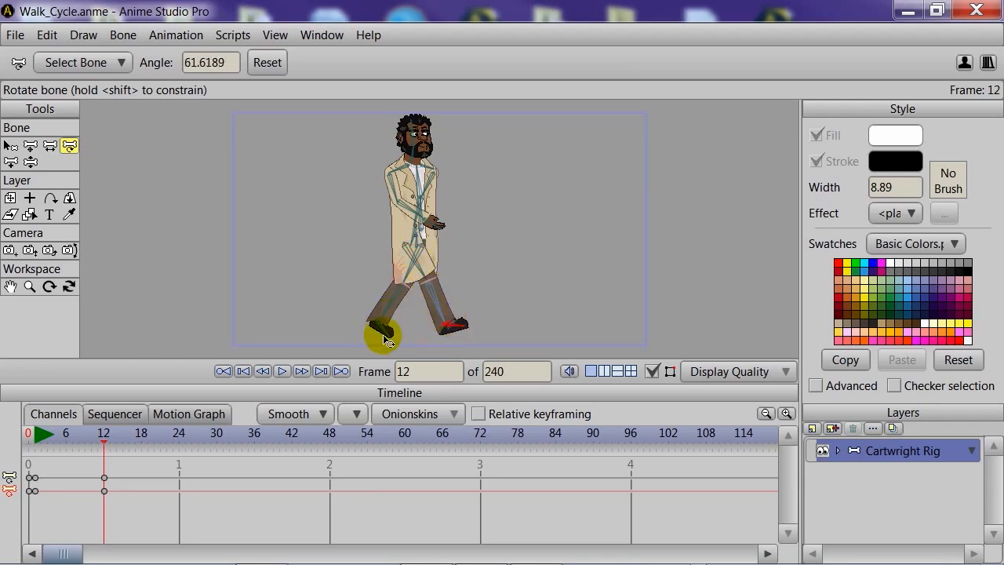
left_click_drag(386, 336, 392, 331)
left_click(399, 286)
left_click(403, 256)
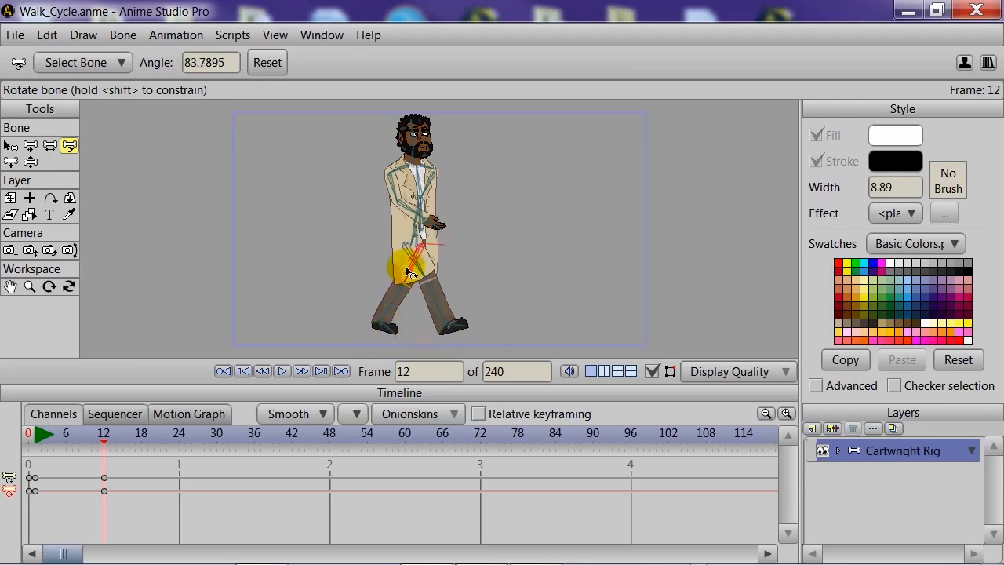
At frame 12, swing the near arm back and the far arm forward to counter the legs.
left_click(386, 181)
left_click_drag(394, 185, 378, 185)
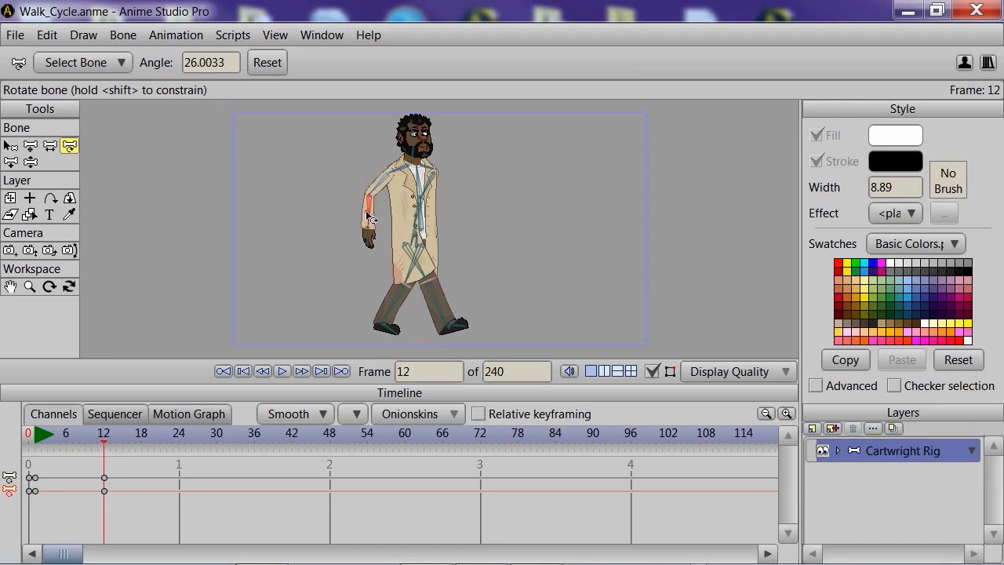
left_click(354, 207)
left_click(430, 183)
left_click_drag(431, 182, 460, 218)
left_click(463, 208)
Copy the frame 1 keyframes and paste them at frame 24.
left_click(108, 443)
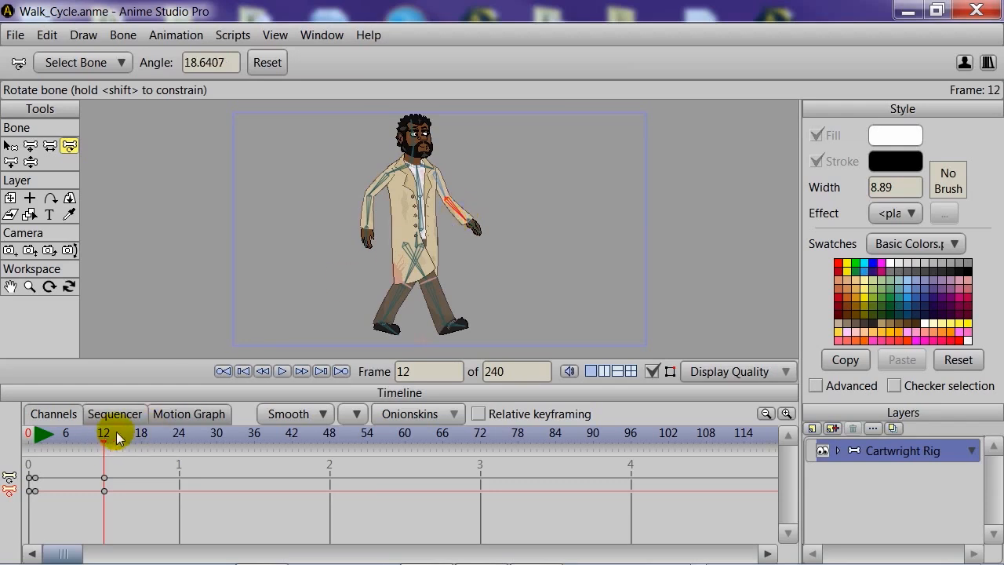
left_click_drag(108, 437, 108, 459)
left_click_drag(45, 462, 34, 501)
left_click_drag(104, 443, 177, 454)
key("ctrl+v")
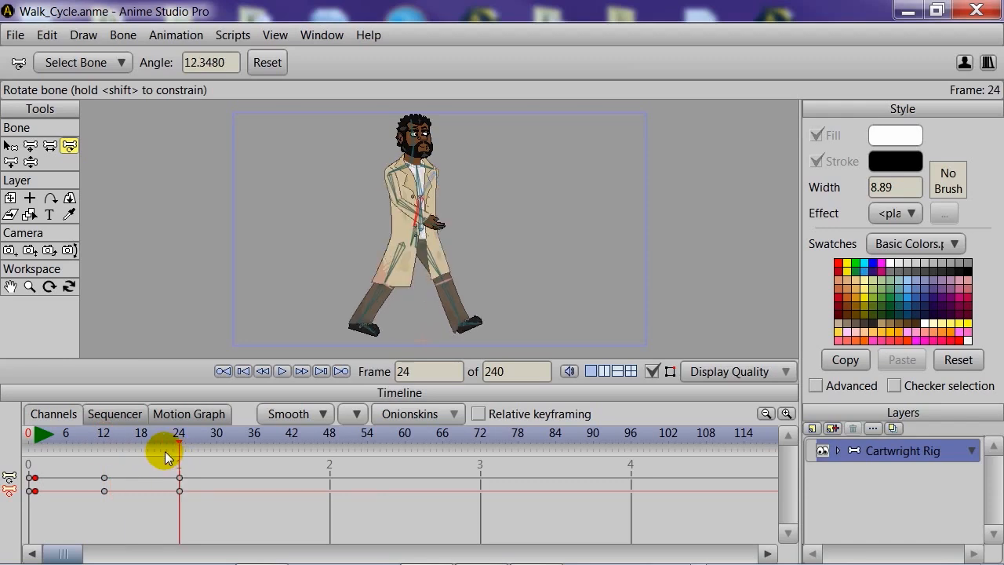
Play the animation from frame 0 to check the basic stride.
left_click_drag(180, 441, 11, 464)
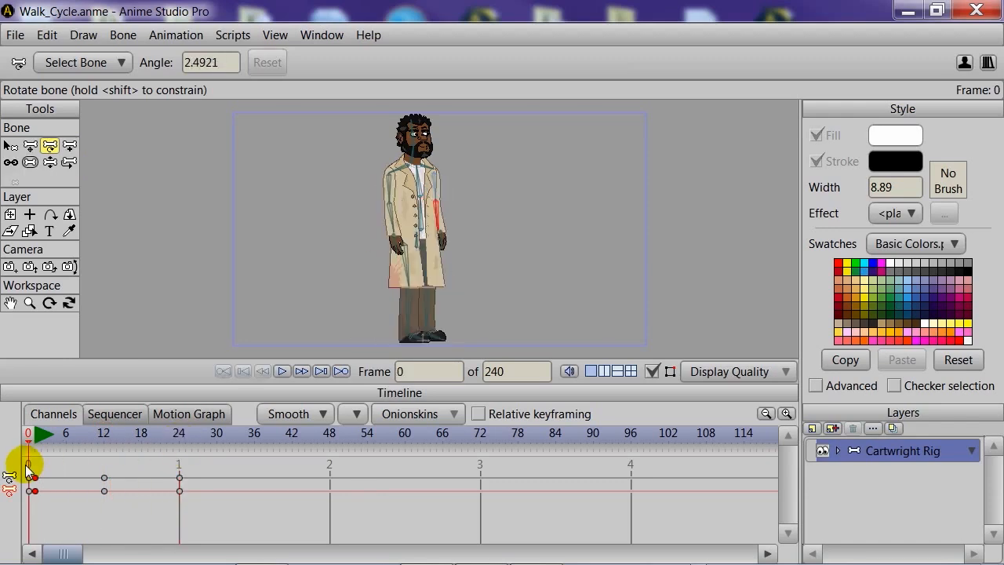
left_click(281, 371)
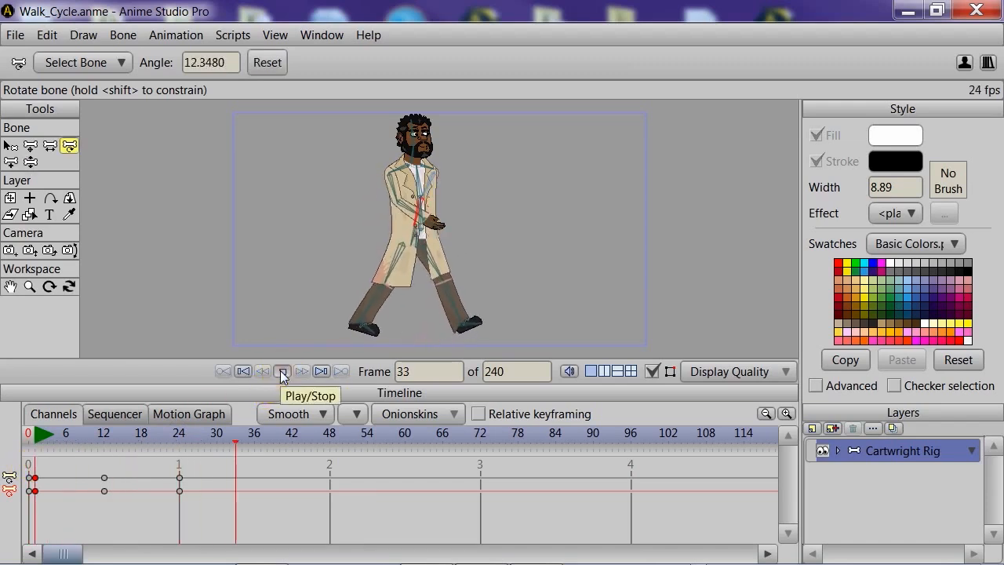
left_click(255, 442)
At frame 6, bend the near leg at the knee for the passing pose, with the lower leg at about 271 degrees.
left_click_drag(255, 445, 66, 450)
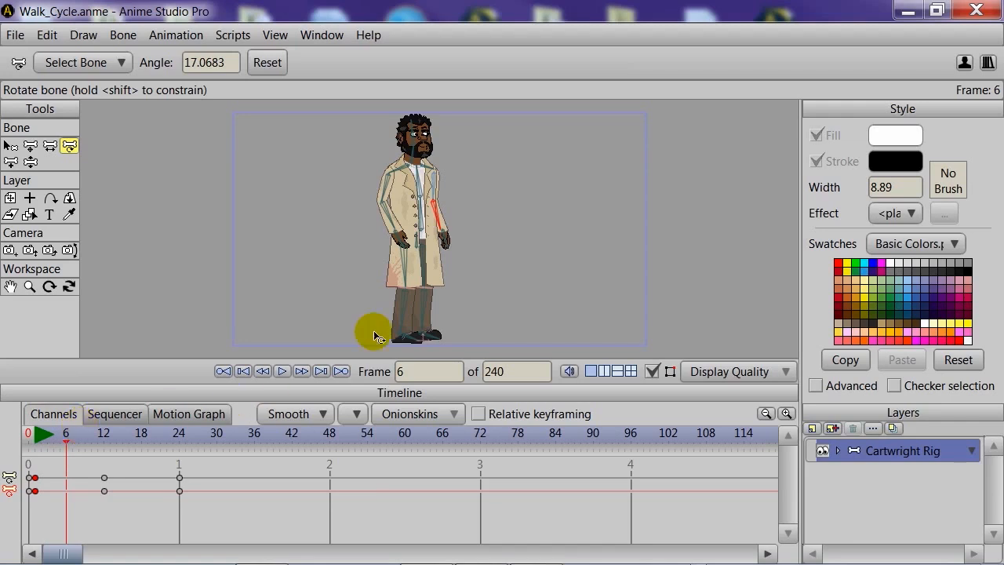
mouse_move(413, 284)
left_mouse_down()
mouse_move(411, 321)
mouse_move(411, 300)
mouse_move(436, 317)
mouse_move(430, 323)
mouse_move(386, 304)
mouse_move(398, 289)
left_mouse_up()
key("ctrl+z")
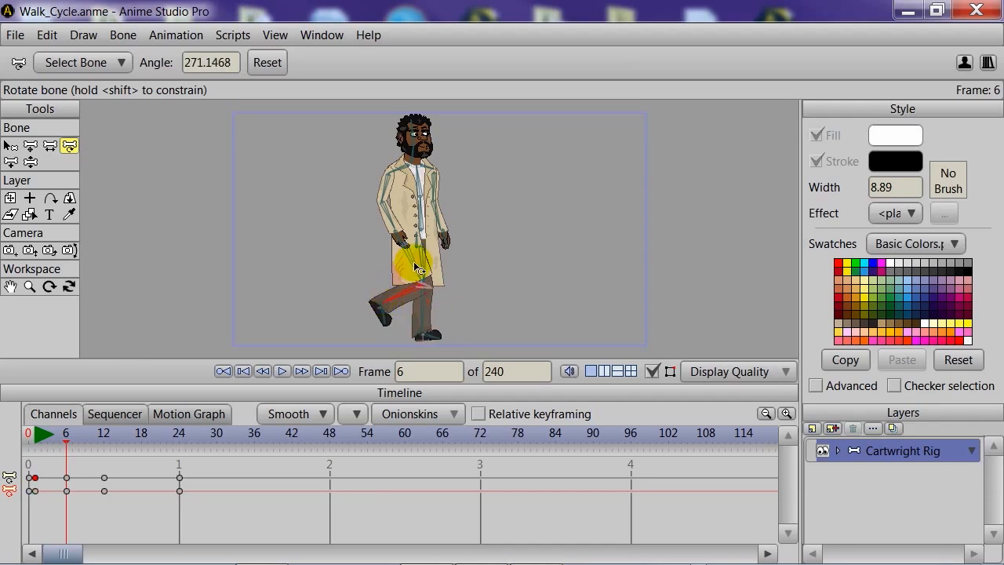
At frame 18, bend the far leg at the knee so its foot lifts behind the standing leg.
left_click_drag(66, 443, 140, 492)
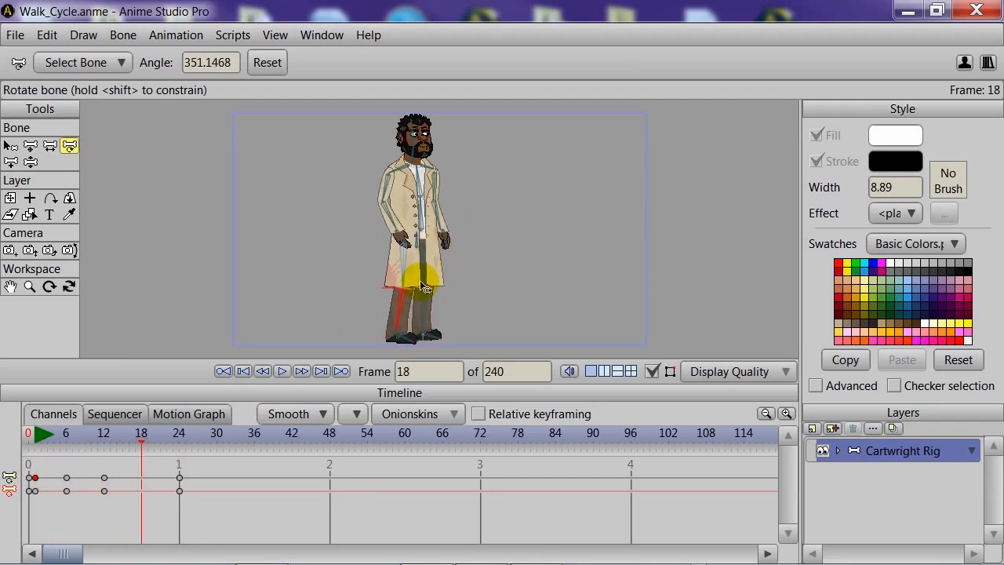
left_click_drag(427, 268, 428, 272)
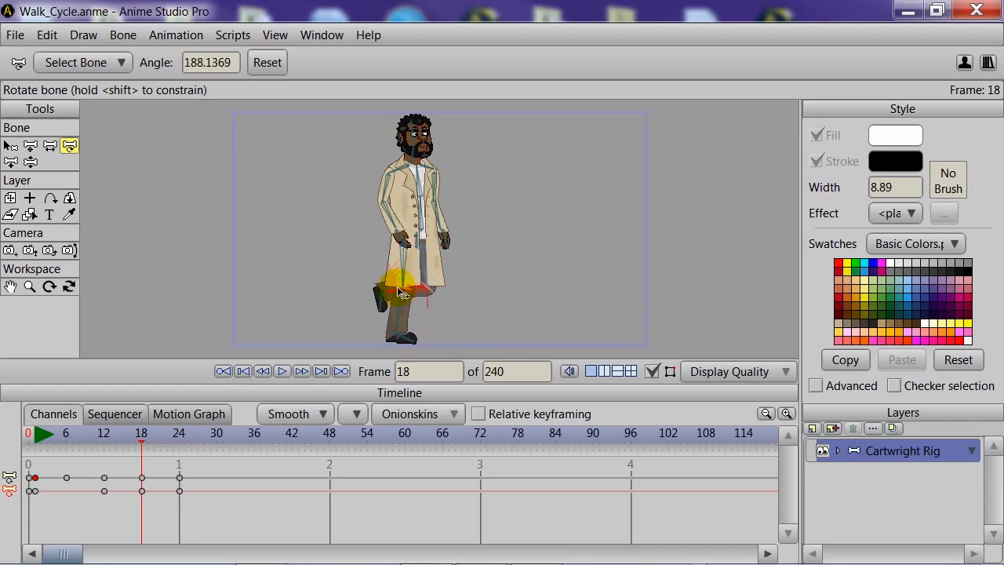
left_click_drag(400, 300, 391, 303)
Play the walk from the start and scrub through frames 6 to 20 to check the passing poses.
left_click_drag(142, 440, 18, 448)
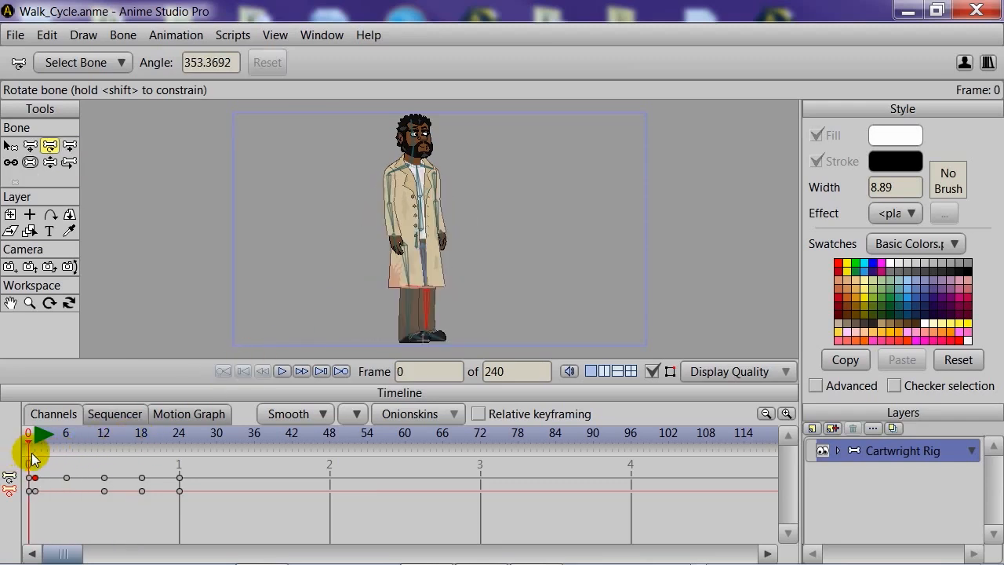
left_click(281, 371)
left_click(281, 371)
left_click_drag(30, 443, 67, 463)
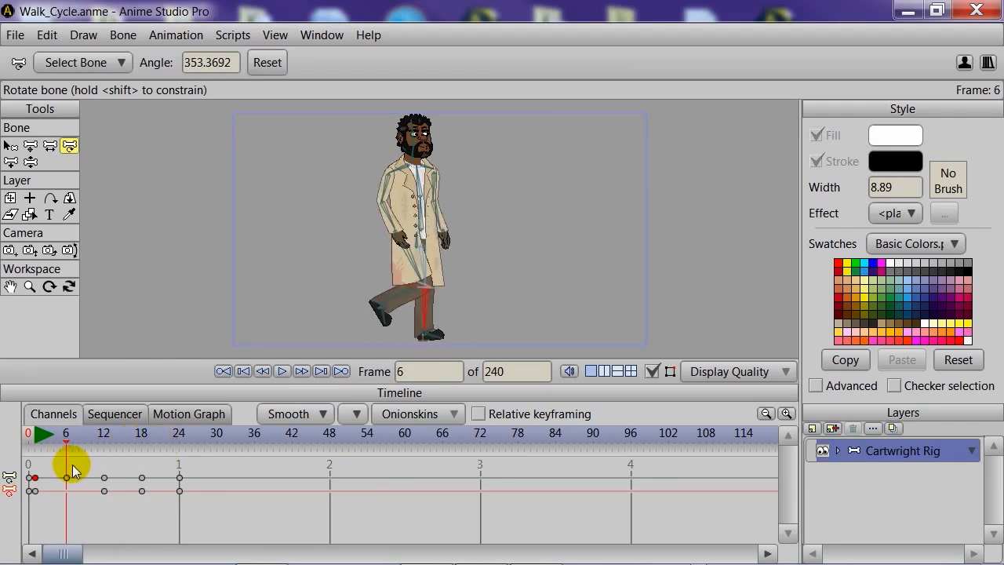
left_click_drag(73, 436, 143, 453)
mouse_move(156, 450)
left_mouse_down()
mouse_move(180, 459)
mouse_move(142, 461)
mouse_move(154, 463)
left_mouse_up()
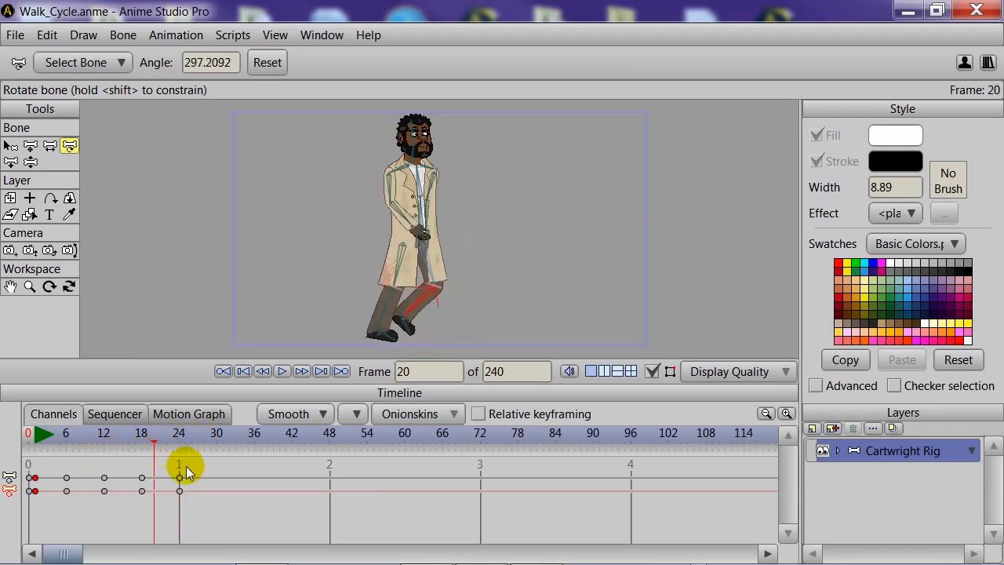
Set the frame 24 keyframes to Cycle interpolation, looping back to absolute frame 2.
left_click(180, 476)
right_click(181, 477)
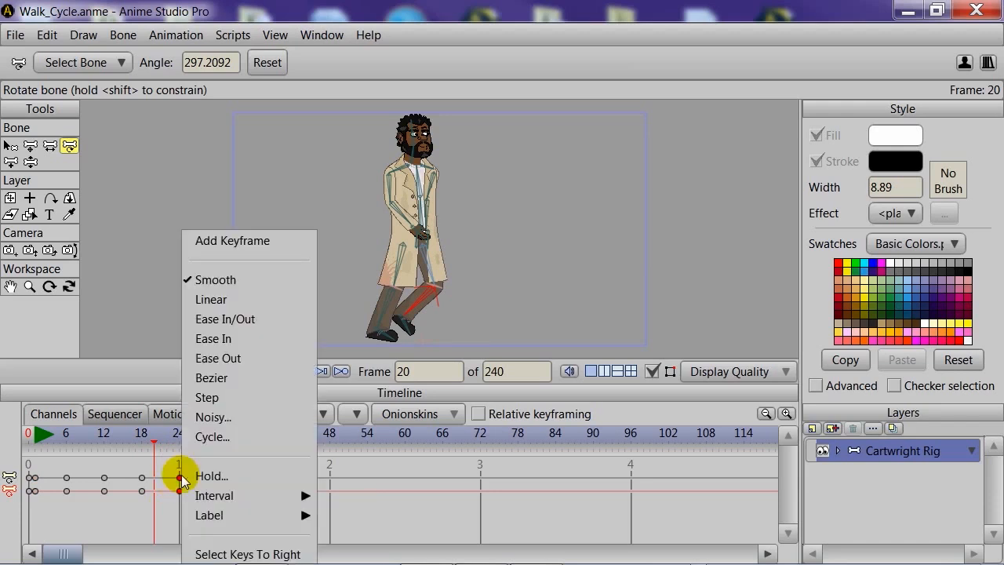
left_click(210, 436)
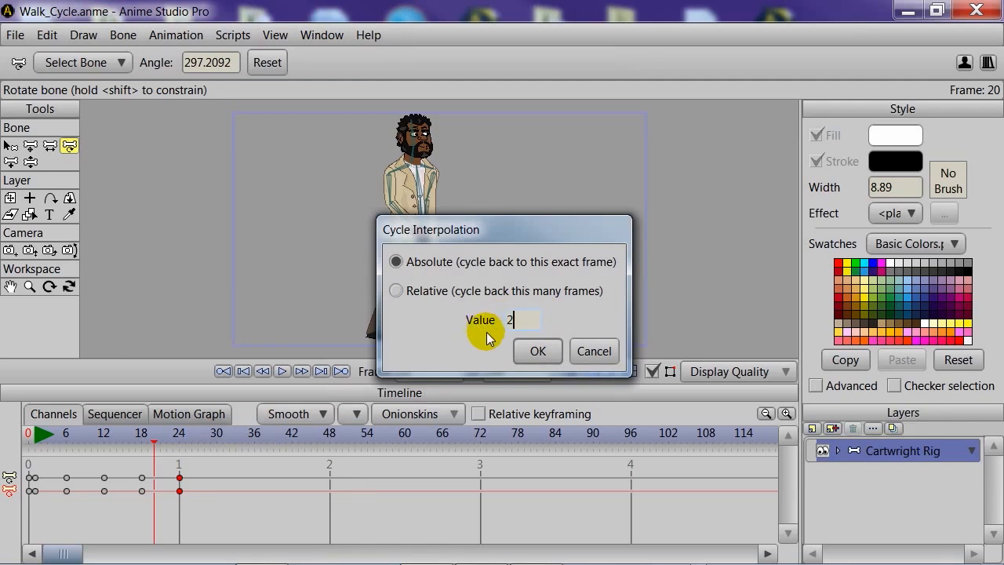
left_click(538, 352)
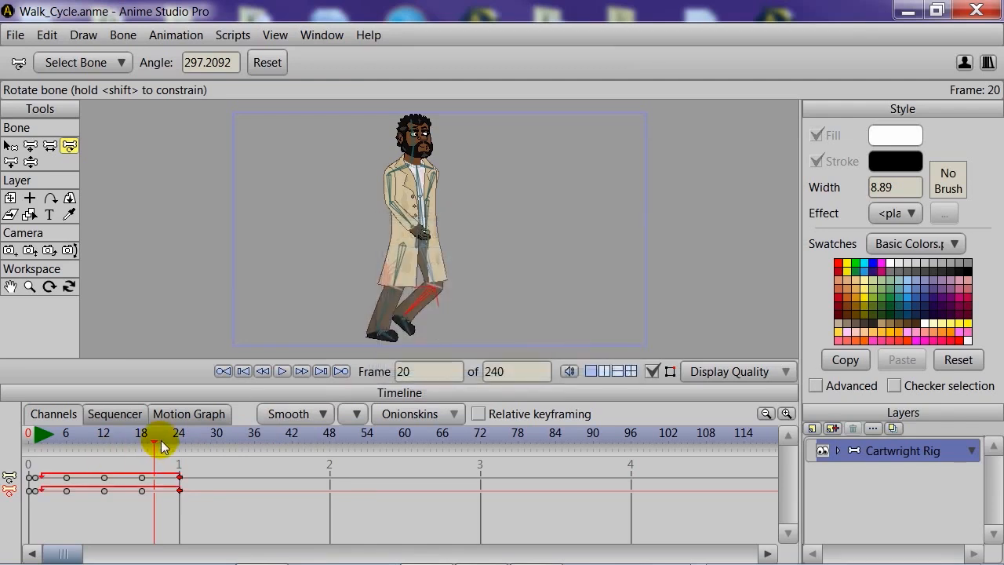
Preview the looping walk from frame 0 with the bone overlay hidden, and show the bones again.
left_click_drag(153, 439, 3, 447)
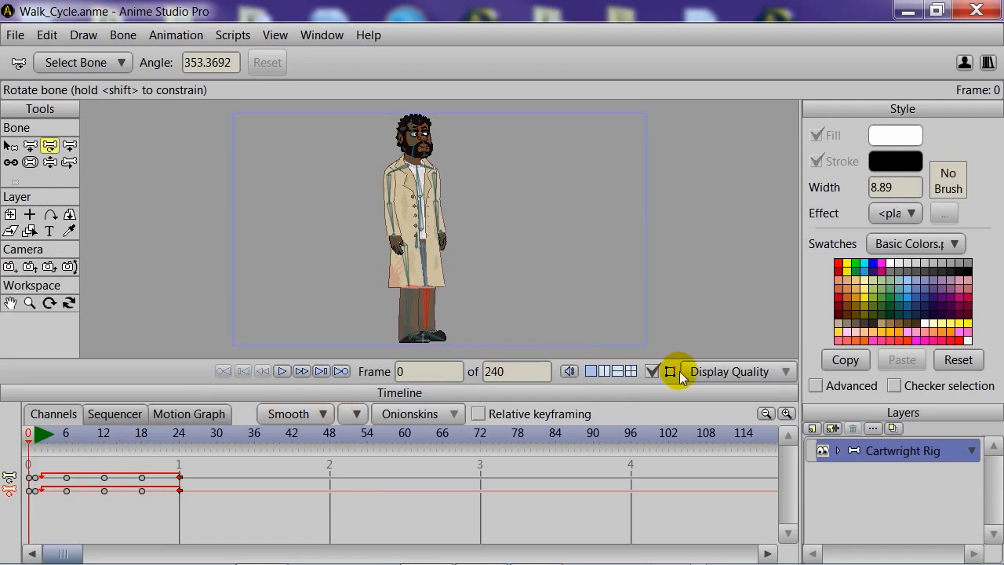
left_click(651, 372)
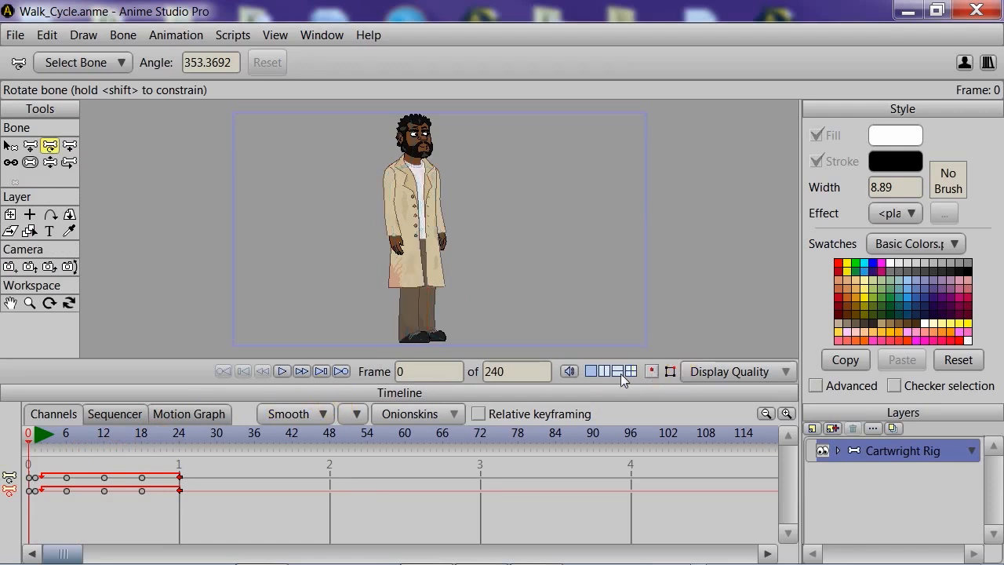
left_click(282, 372)
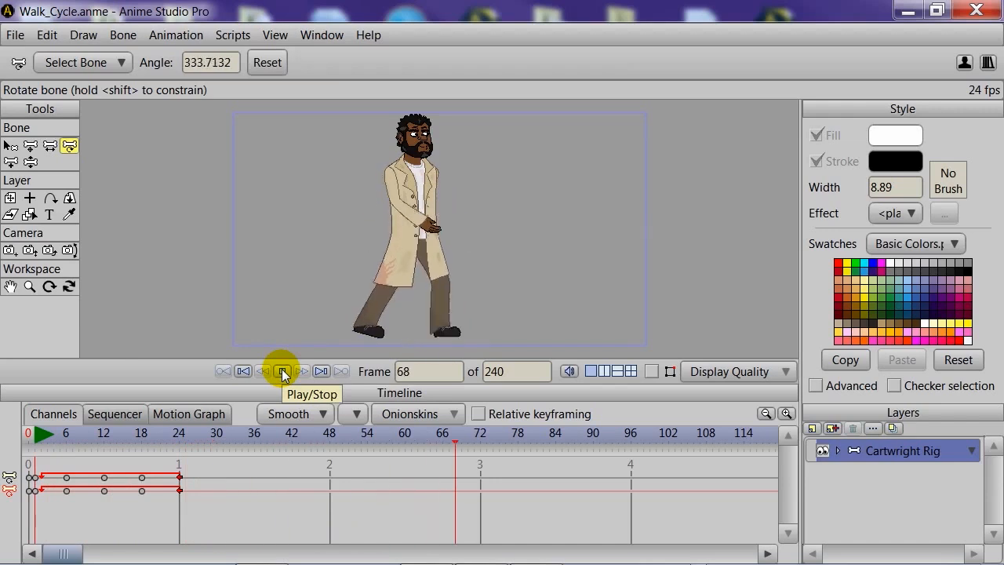
left_click(282, 372)
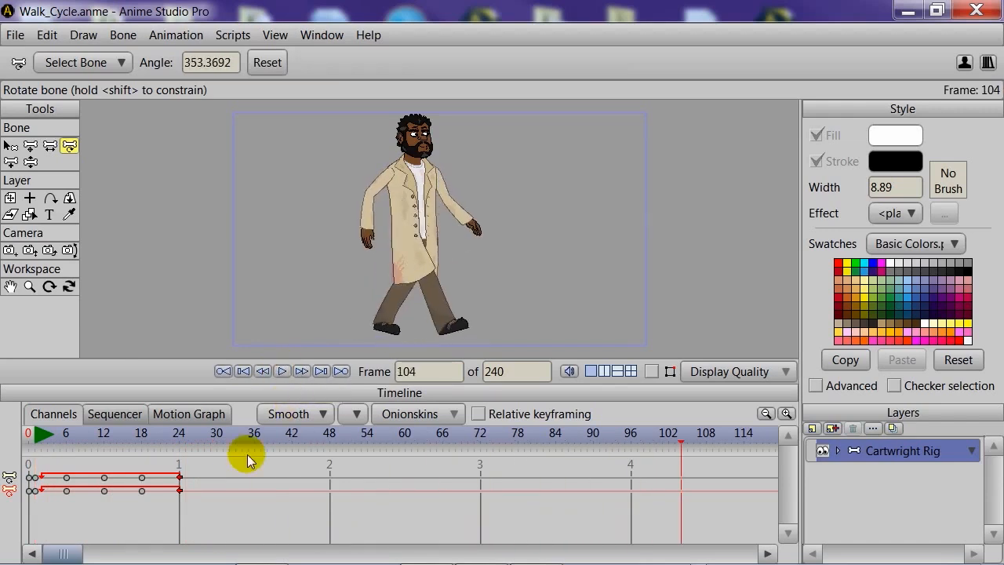
left_click(652, 371)
Change the frame 24 keyframes back to Smooth interpolation.
left_click_drag(157, 523, 157, 521)
right_click(179, 477)
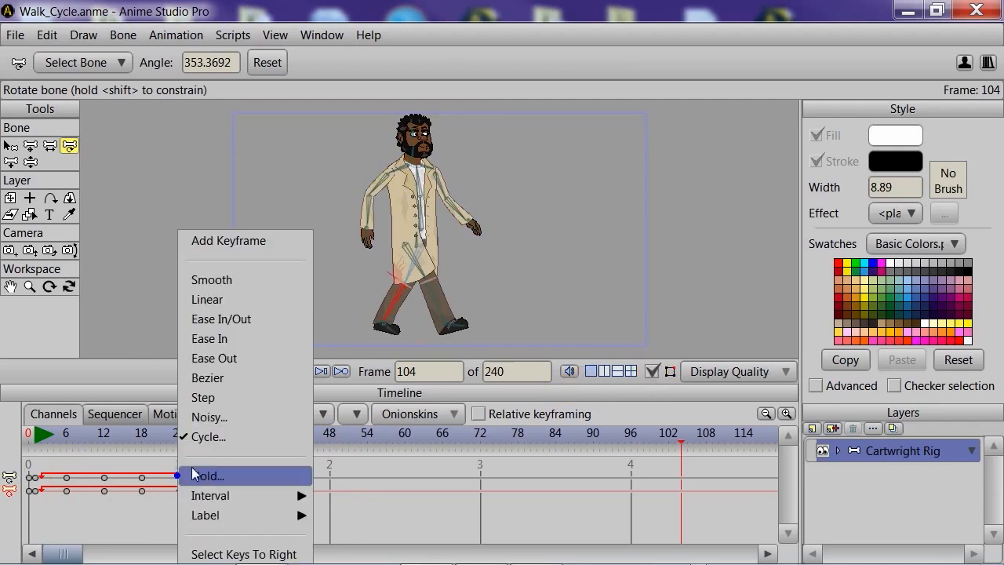
left_click(212, 279)
At frame 6, lean the torso forward and tilt the neck to about -2.27 degrees.
left_click(66, 445)
left_click_drag(66, 445, 65, 494)
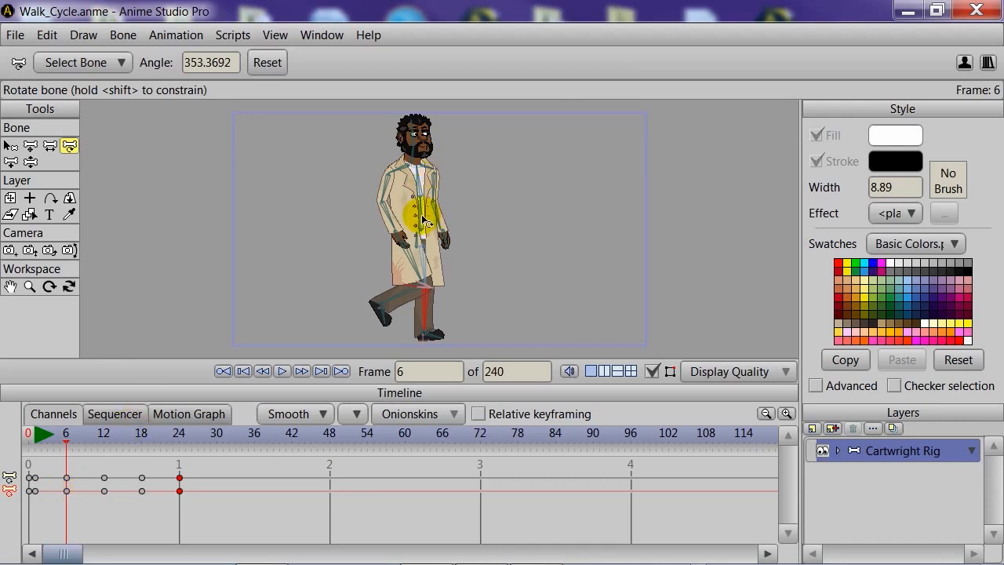
left_click_drag(422, 220, 436, 141)
left_click(437, 136)
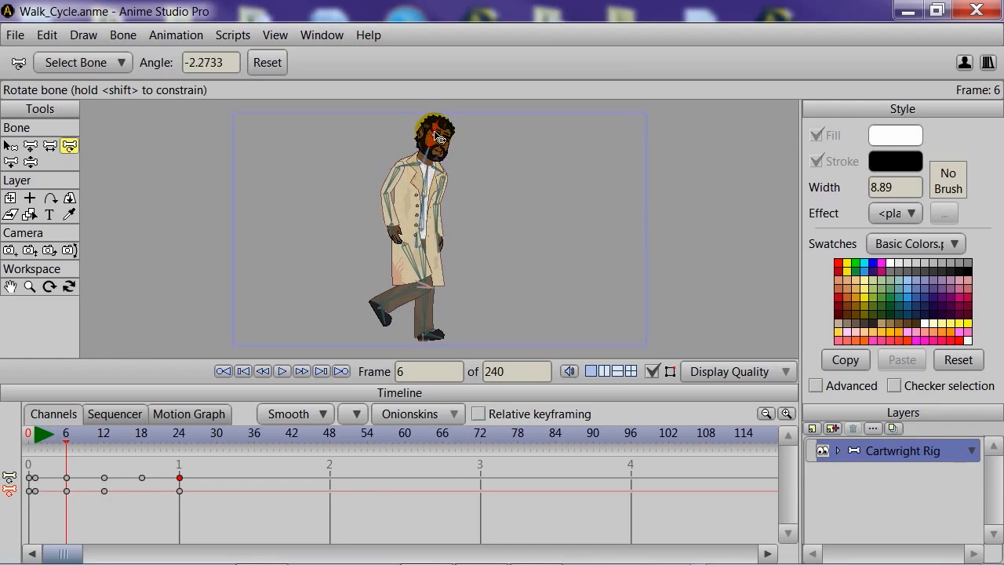
At frame 1, select the torso and neck bones and all keyframes in their rotation channel.
left_click_drag(64, 437, 34, 470)
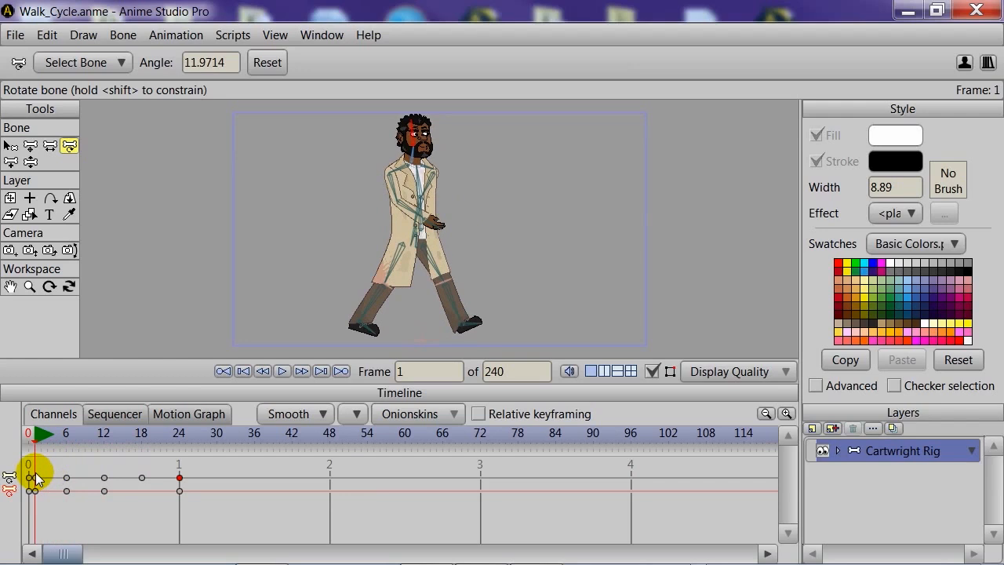
left_click(12, 146)
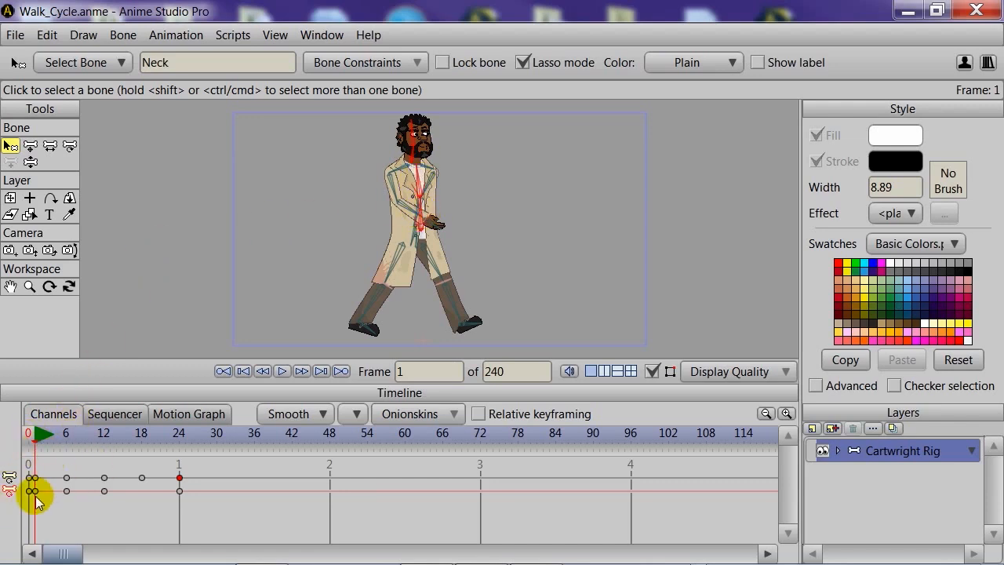
left_click(9, 490)
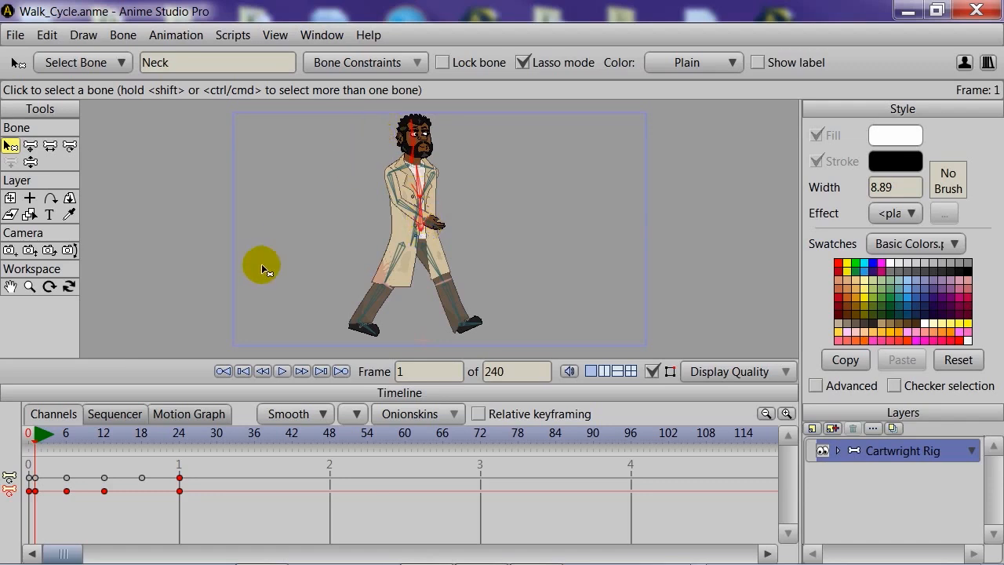
Copy the torso and neck rotation keyframe from frame 6 and paste it at frame 18.
left_click(70, 510)
left_click_drag(31, 445, 67, 486)
left_click(66, 441)
left_click_drag(66, 446, 144, 461)
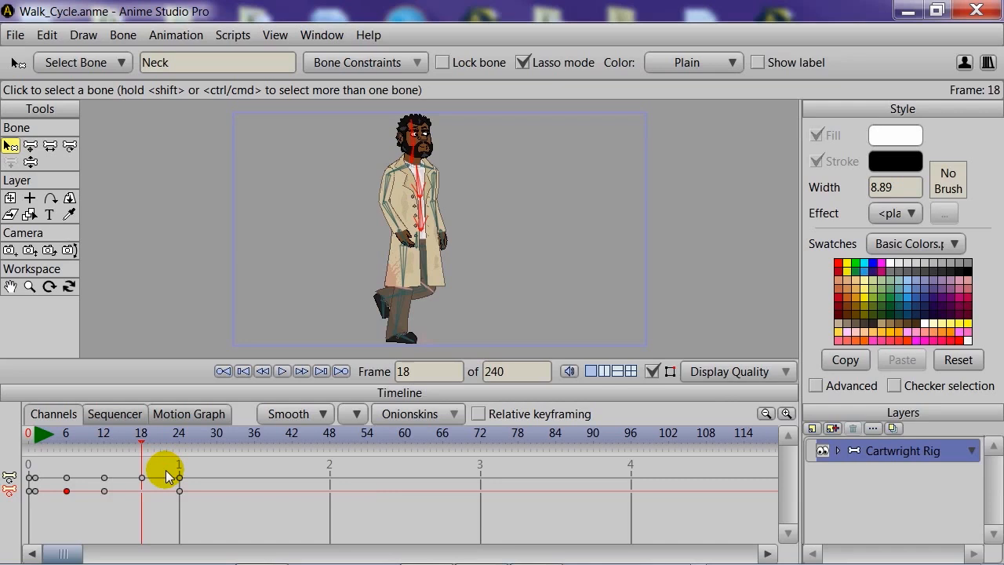
key("ctrl+v")
Play the walk from the start to check the body lean, and scrub through the first frames.
left_click_drag(137, 445, 16, 461)
left_click(283, 373)
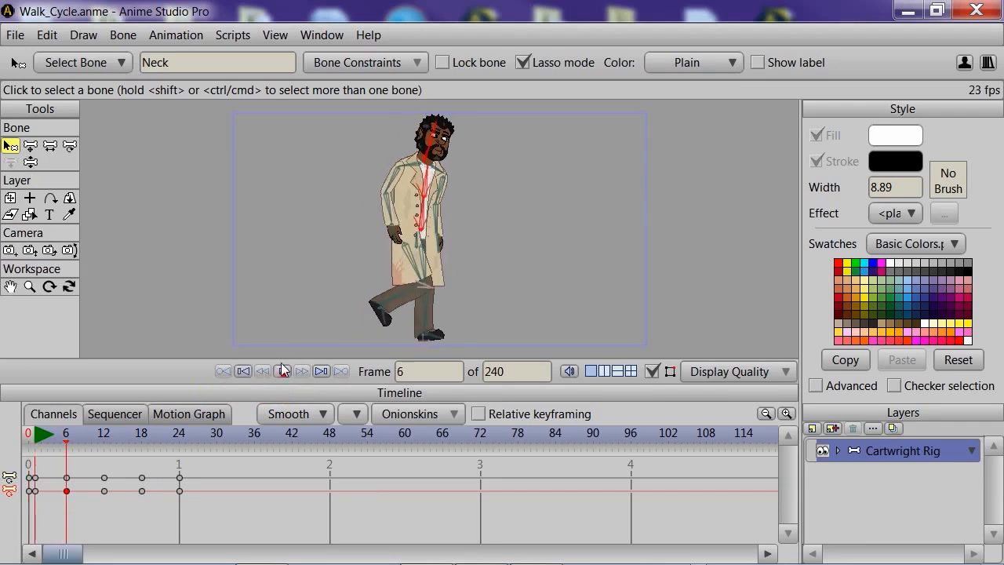
left_click(48, 436)
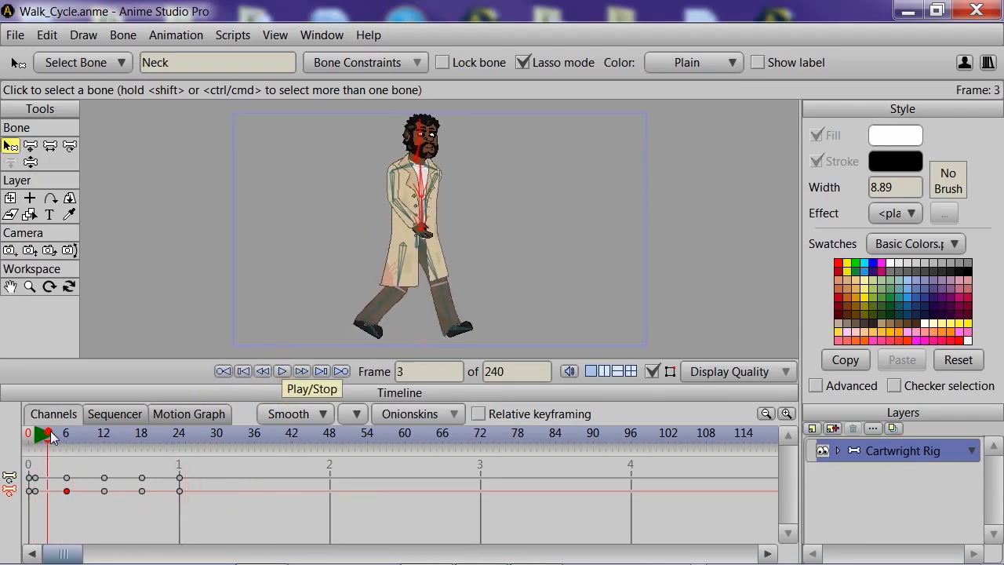
left_click_drag(49, 441, 36, 450)
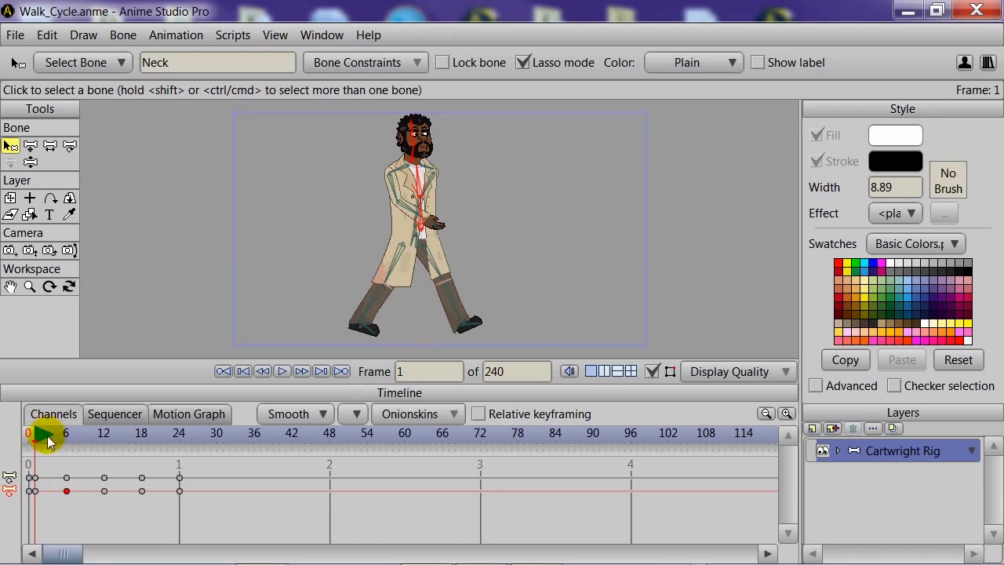
At frame 6, deselect the torso and neck and rotate the near forearm forward to about 80 degrees and the far forearm backward.
left_click_drag(36, 444, 66, 491)
left_click(66, 484)
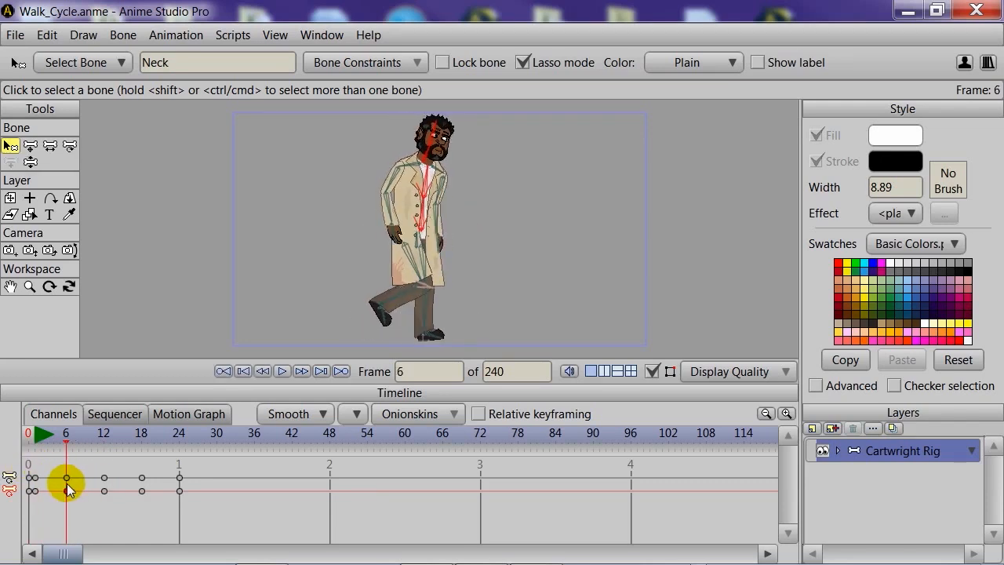
left_click(75, 147)
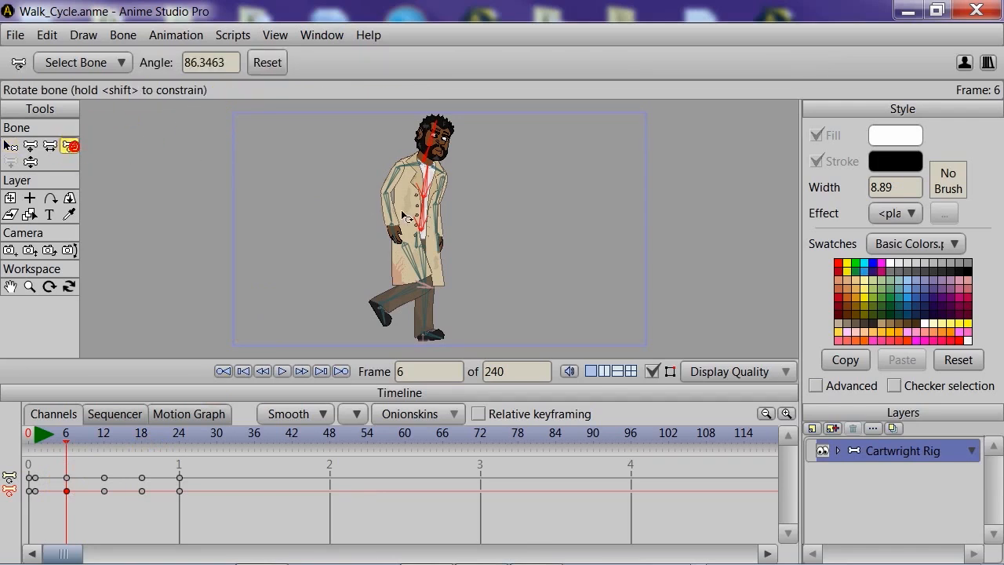
left_click_drag(389, 211, 390, 211)
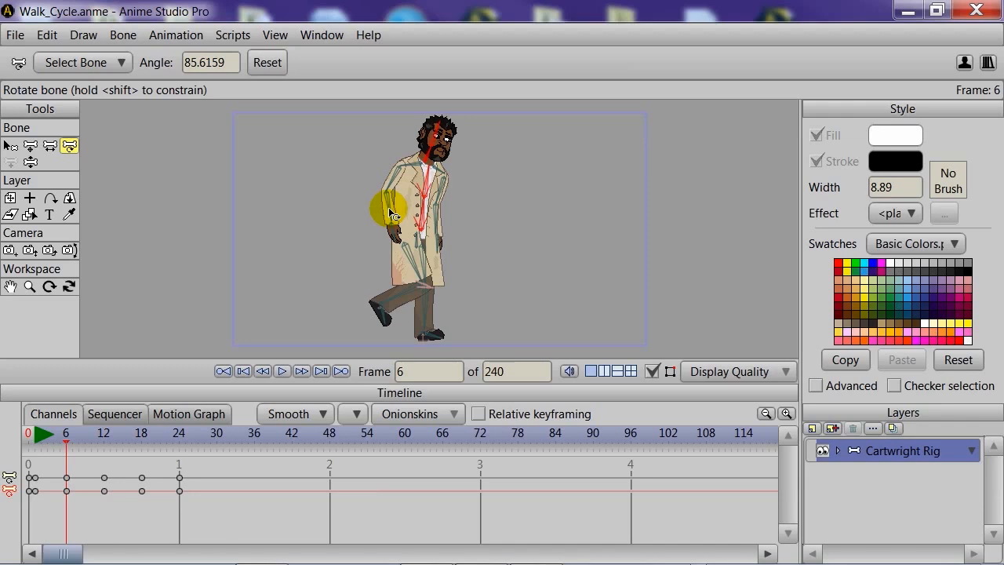
key("ctrl+z")
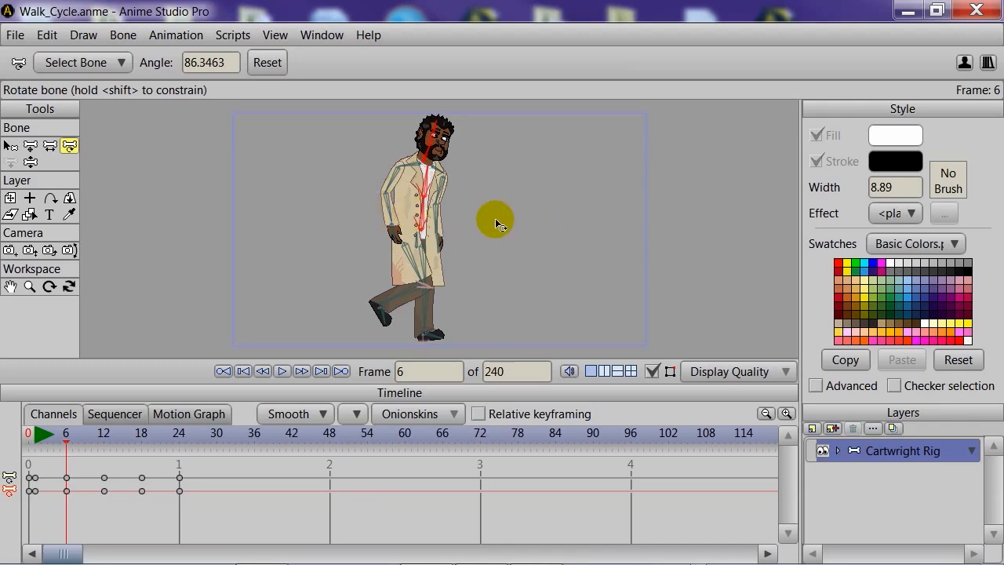
left_click(495, 224)
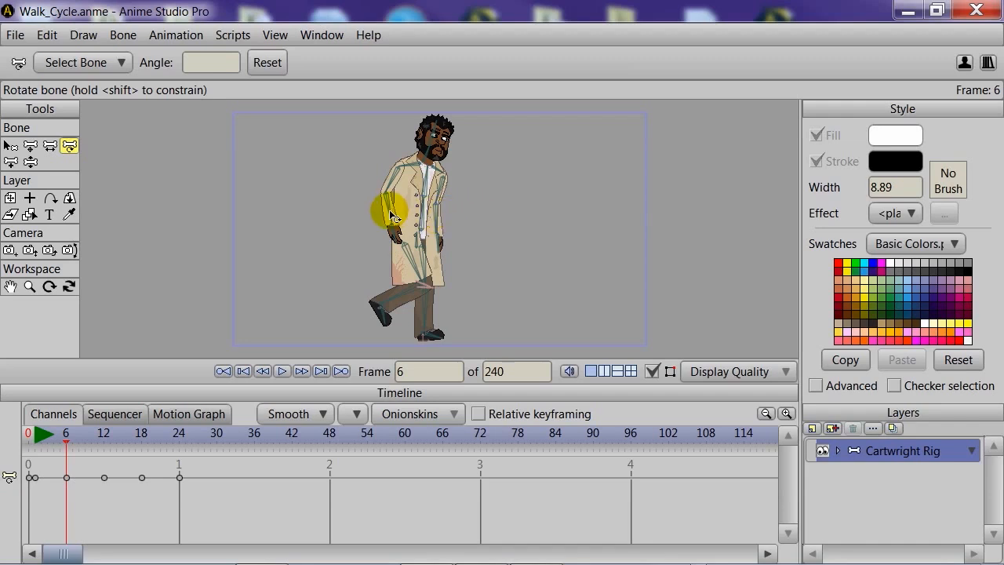
left_click_drag(392, 210, 396, 198)
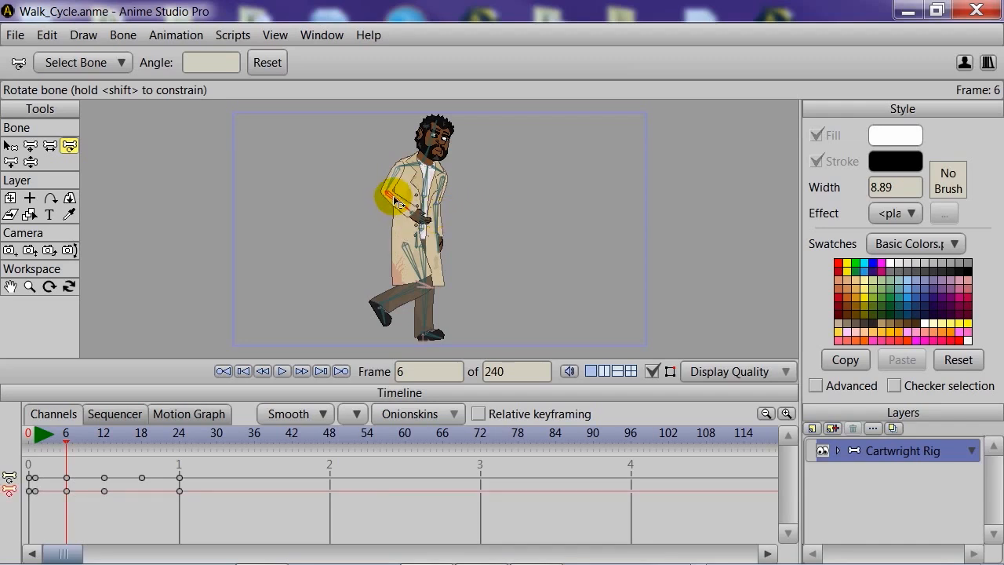
left_click(436, 223)
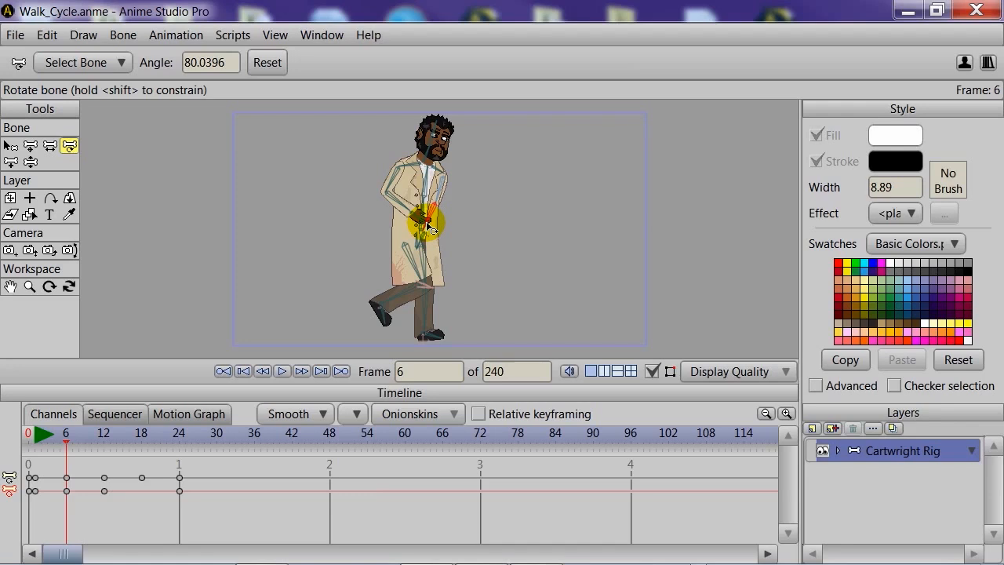
At frame 18, rotate the near forearm backward to about -4.8 degrees and the far forearm forward to about 37.1 degrees.
left_click_drag(71, 443, 141, 461)
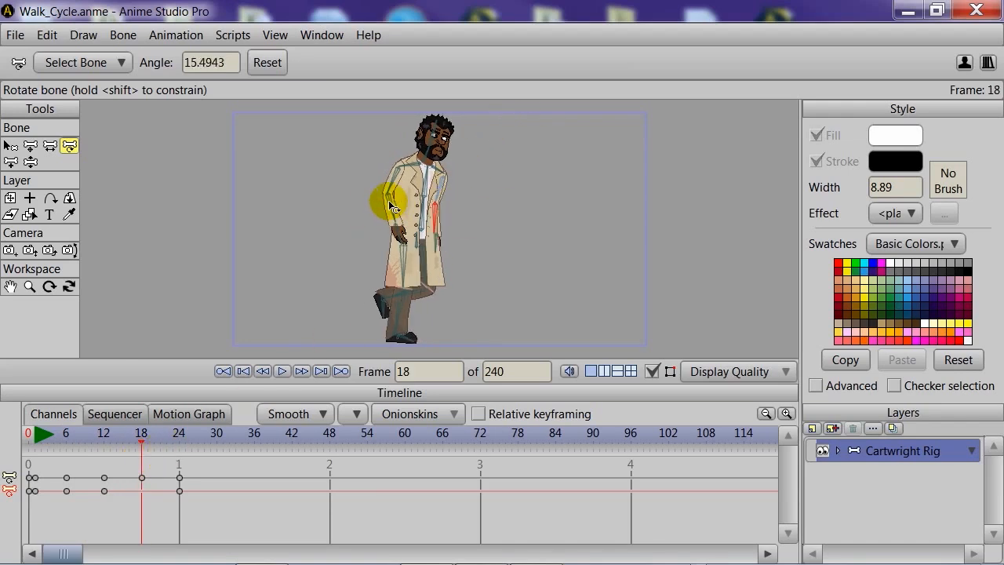
mouse_move(396, 214)
left_mouse_down()
mouse_move(392, 231)
mouse_move(363, 228)
mouse_move(380, 210)
left_mouse_up()
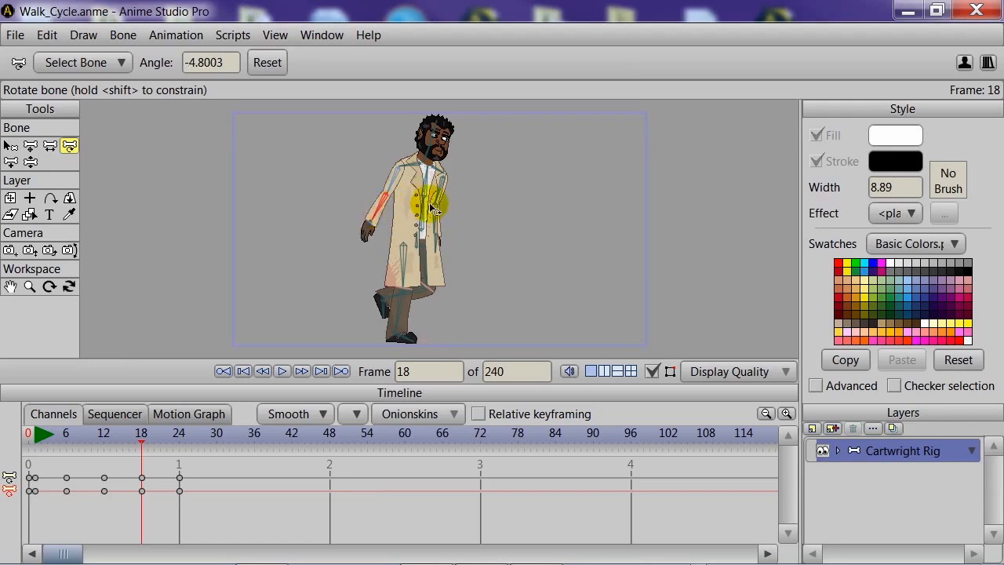
left_click(438, 219)
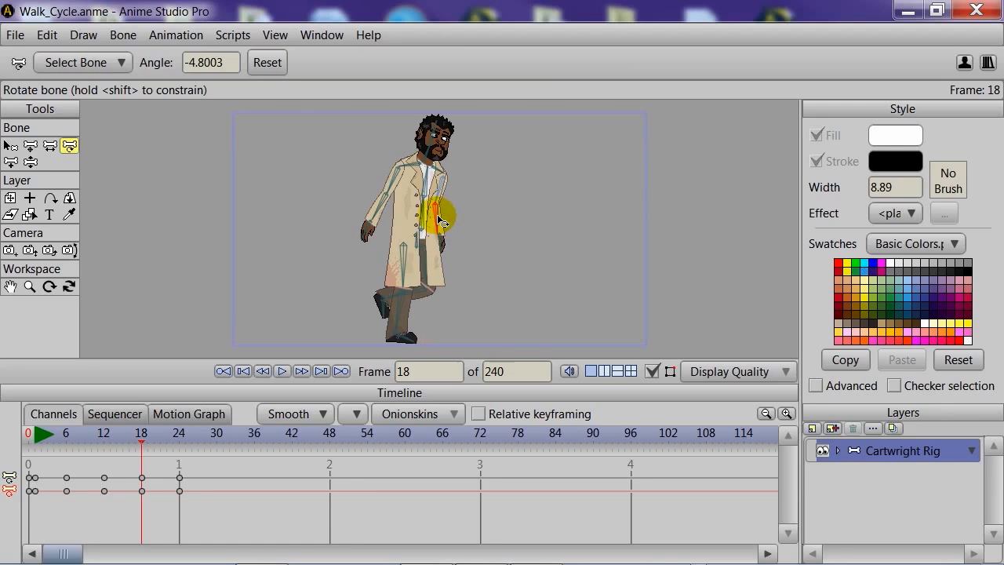
left_click_drag(444, 217, 173, 364)
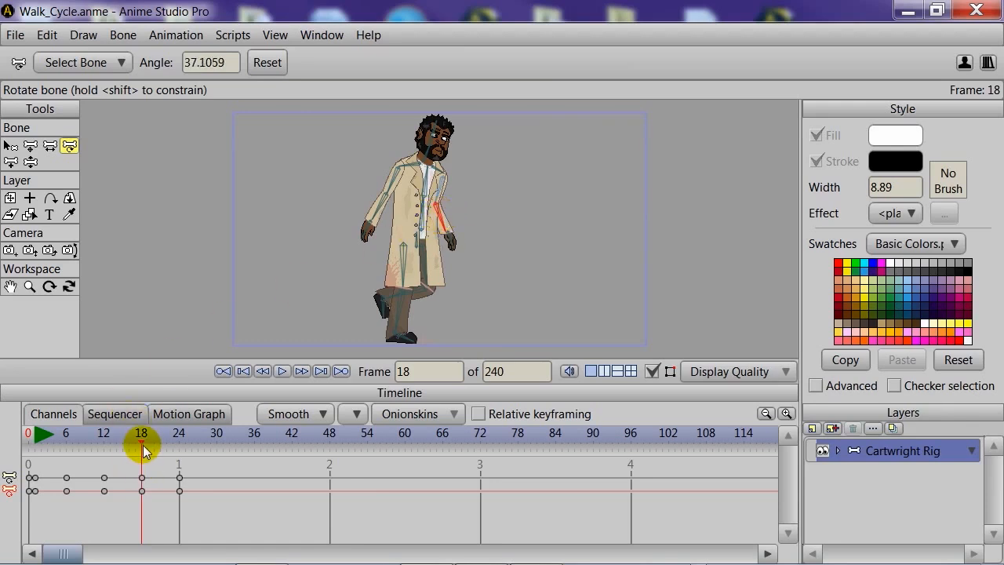
Play the walk from frame 0 to check the new forearm swing.
left_click_drag(142, 435, 29, 436)
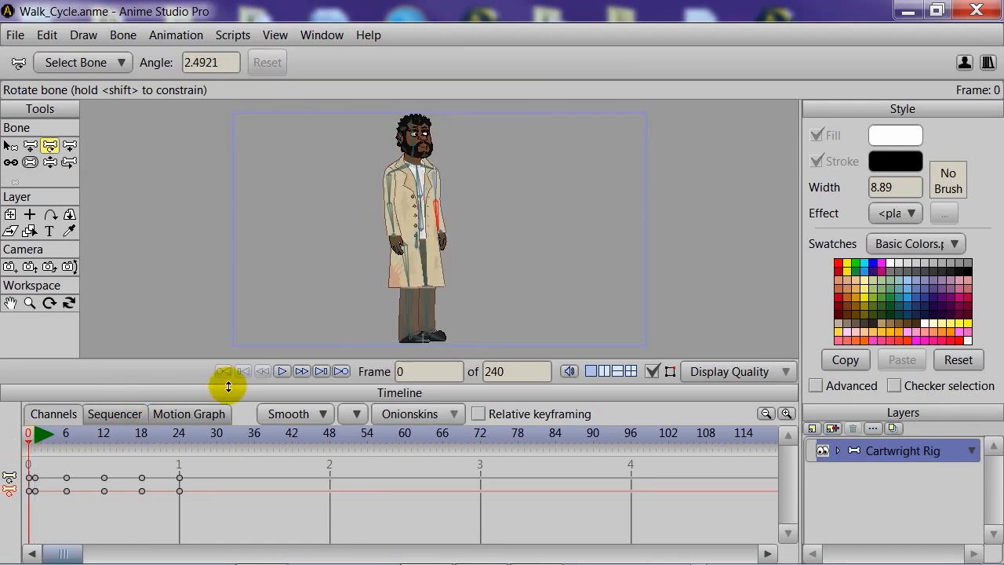
left_click(280, 371)
left_click(281, 370)
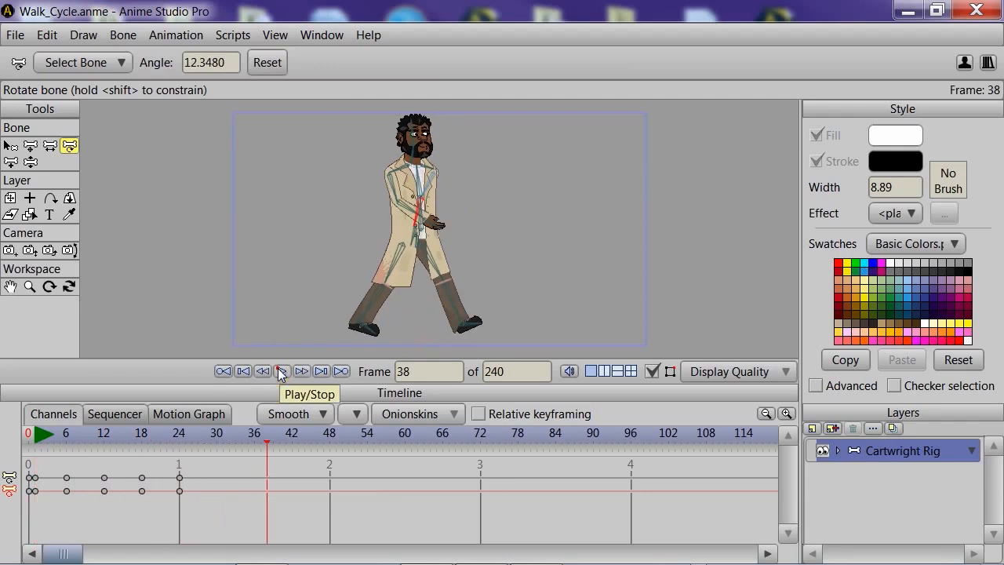
Key the unchanged layer scale at frame 1 and squash the rig layer vertically to about 0.3929 at frame 6.
left_click_drag(258, 438, 32, 459)
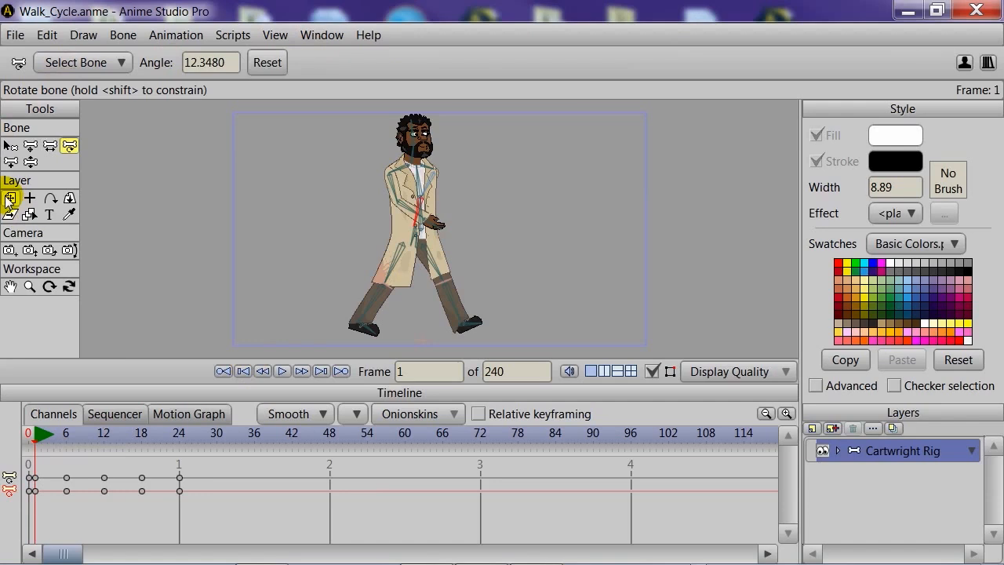
left_click(11, 198)
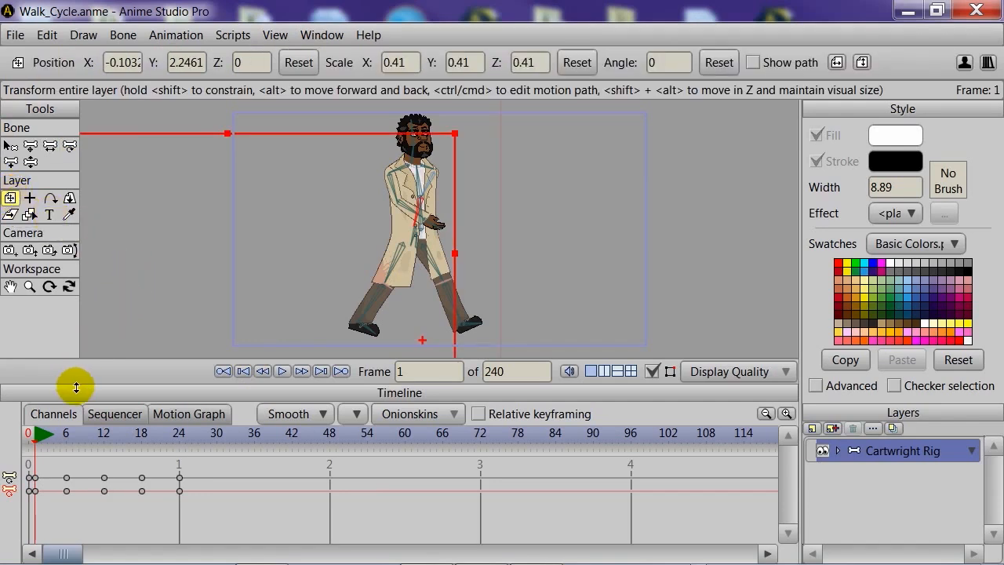
left_click(228, 134)
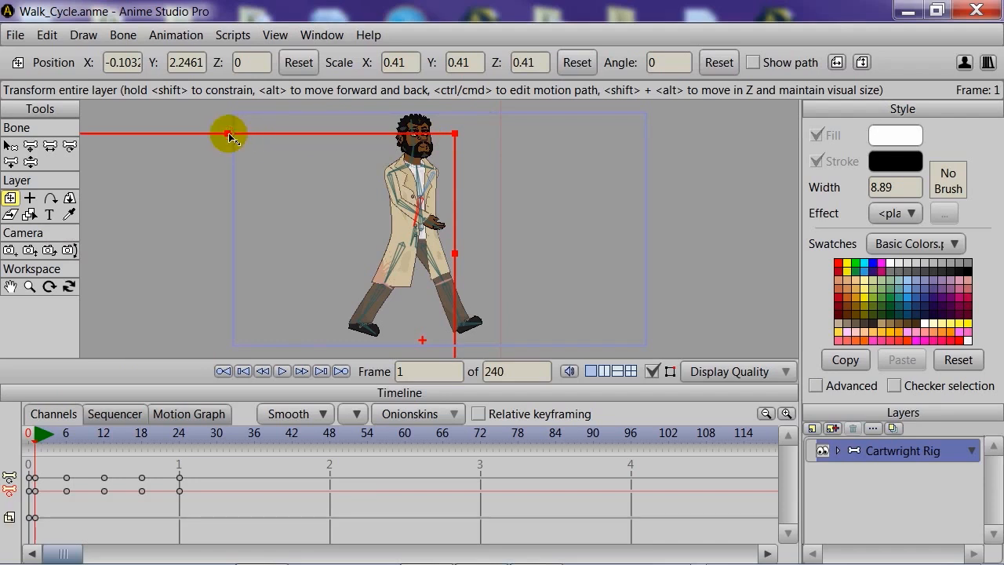
left_click_drag(35, 445, 69, 447)
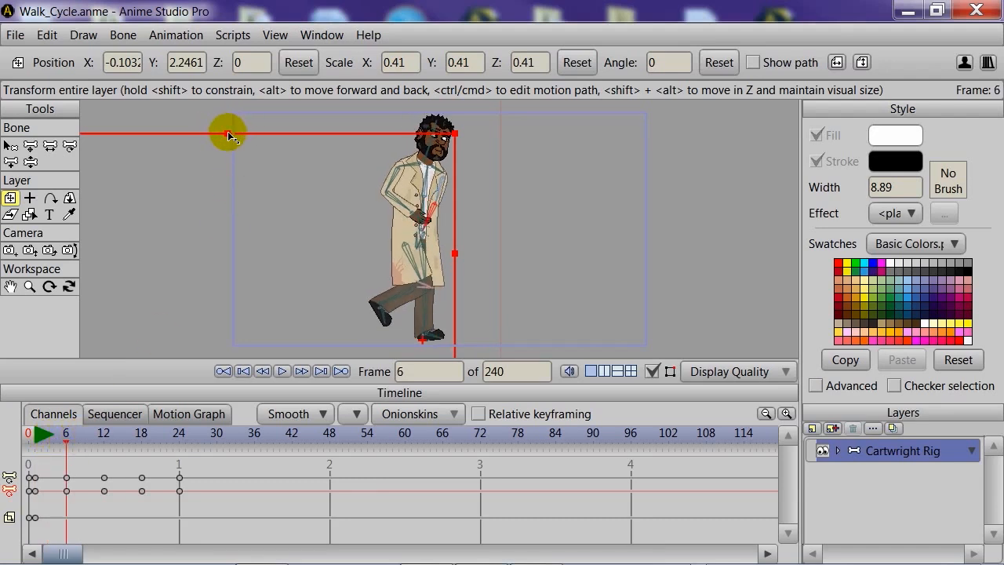
left_click_drag(228, 137, 226, 144)
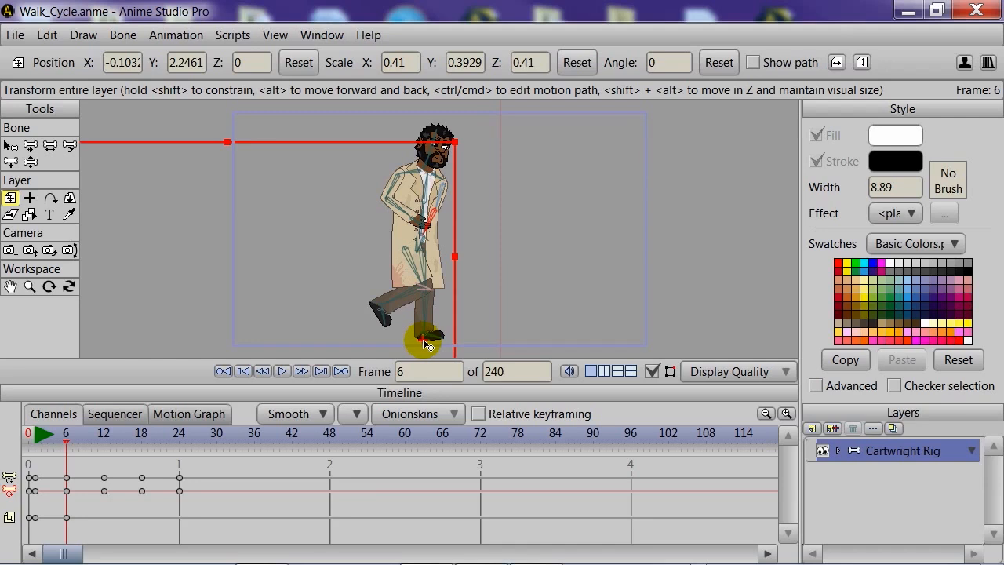
Copy the layer scale keyframe from frame 6 to frame 18.
left_click_drag(67, 435, 66, 466)
left_click(66, 518)
left_click(64, 447)
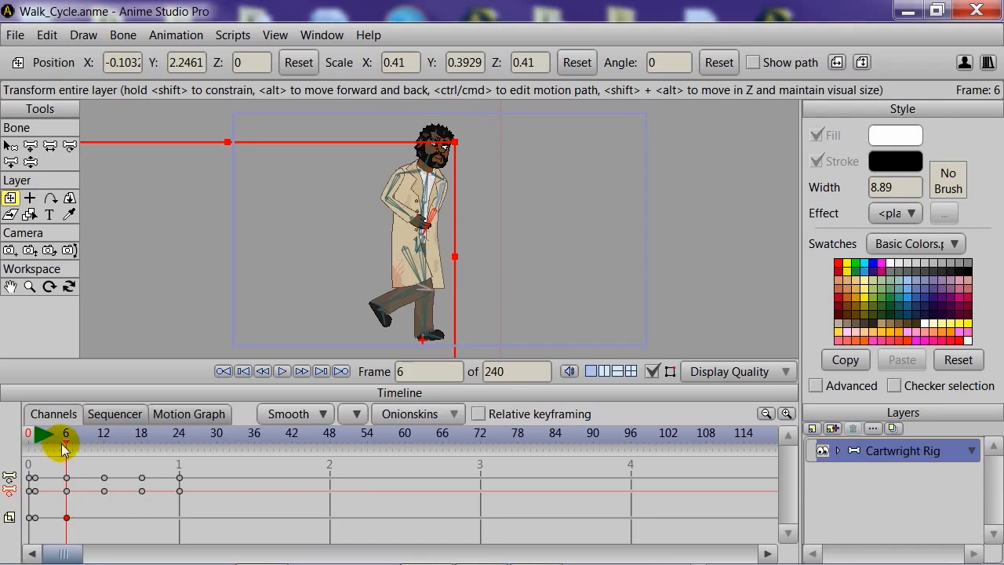
left_click_drag(69, 446, 146, 465)
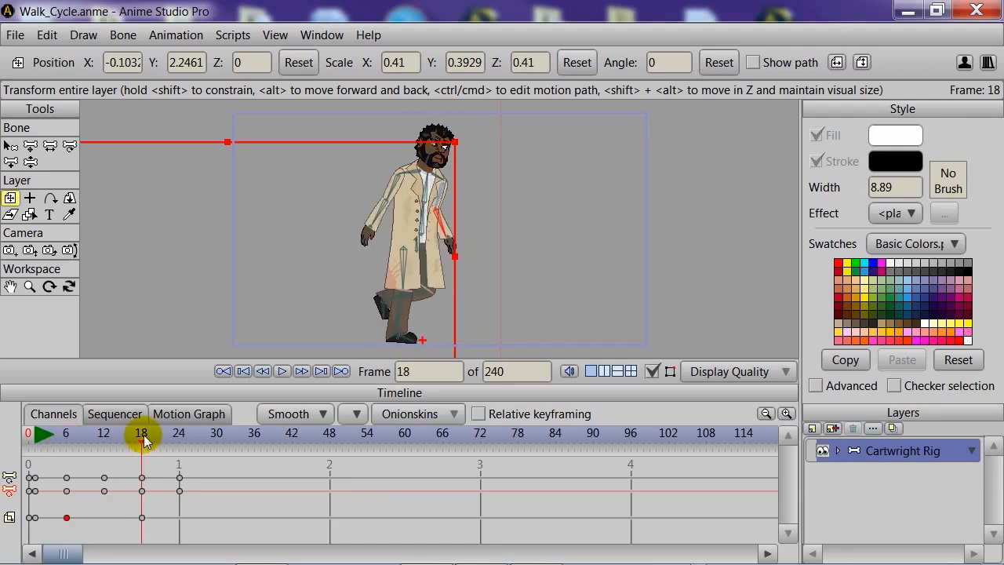
Reset the rig layer's scale at frames 12 and 24.
left_click_drag(145, 443, 54, 502)
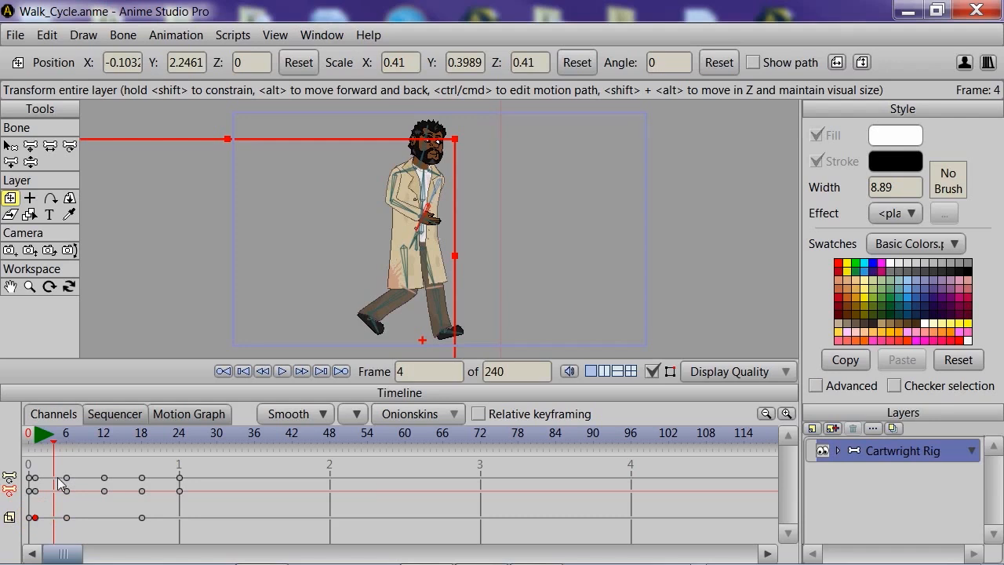
left_click_drag(56, 449, 105, 470)
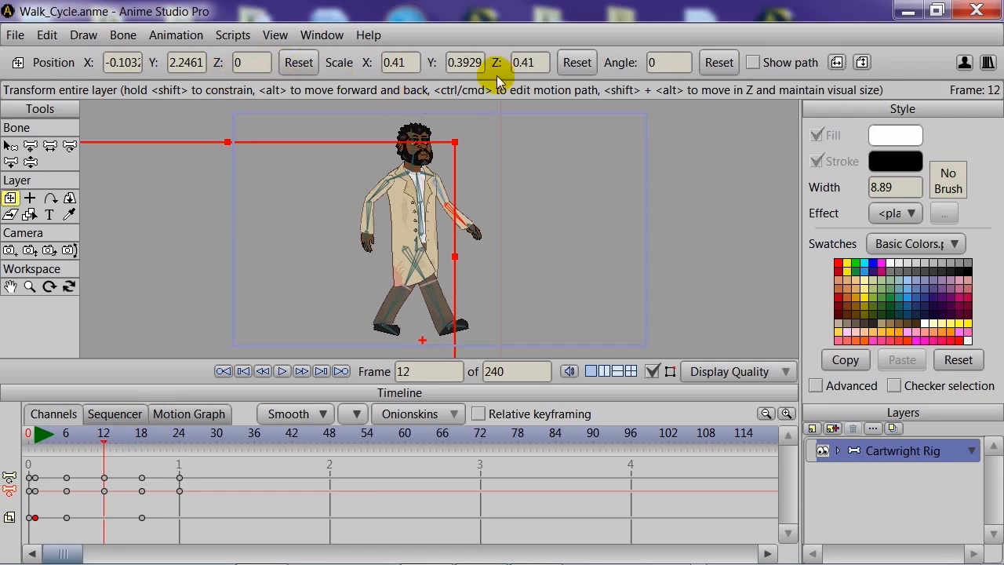
left_click(576, 62)
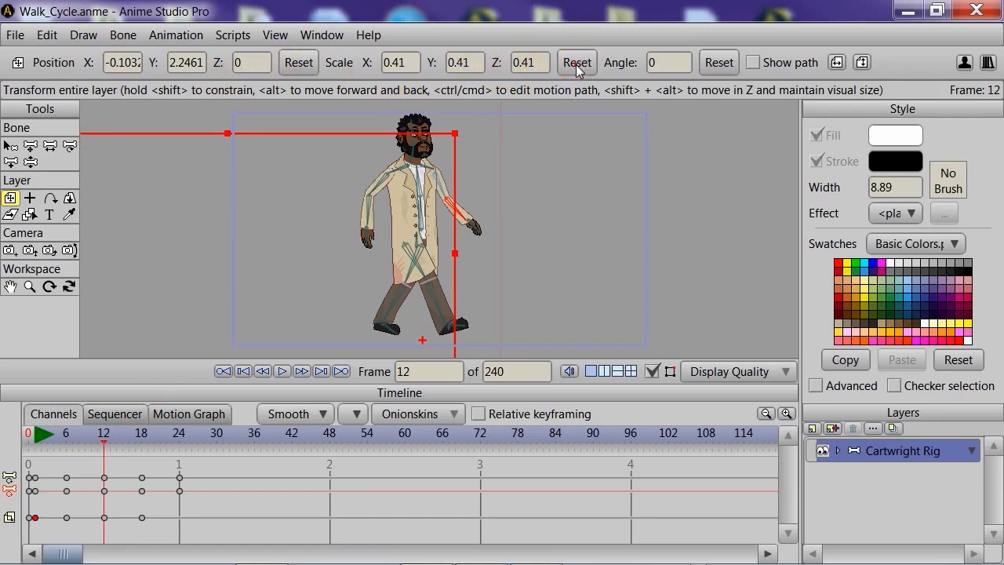
left_click_drag(101, 442, 179, 466)
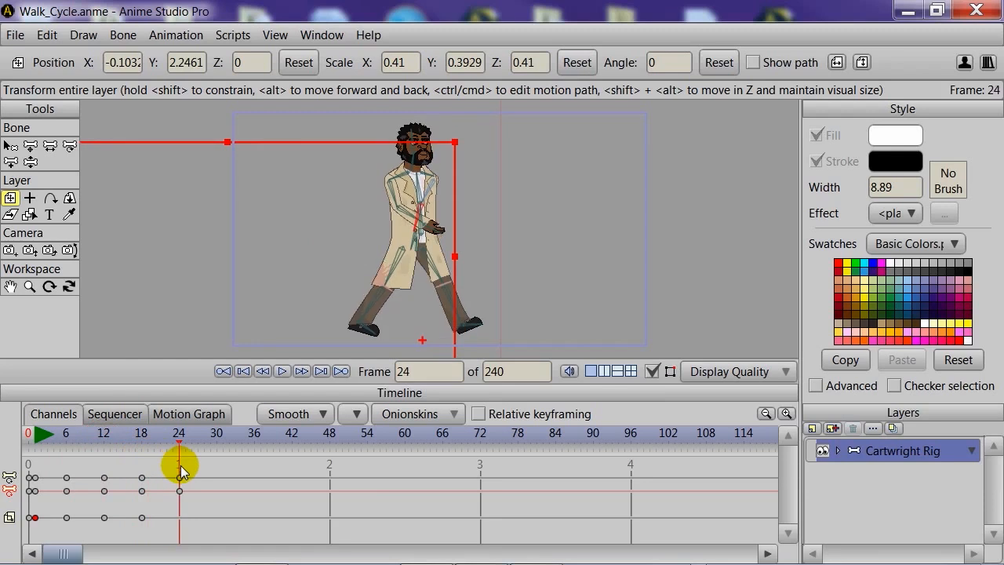
left_click(576, 63)
Play the walk from frame 0 with the vertical squash, and scrub through the cycle to frame 23.
left_click_drag(180, 439, 32, 439)
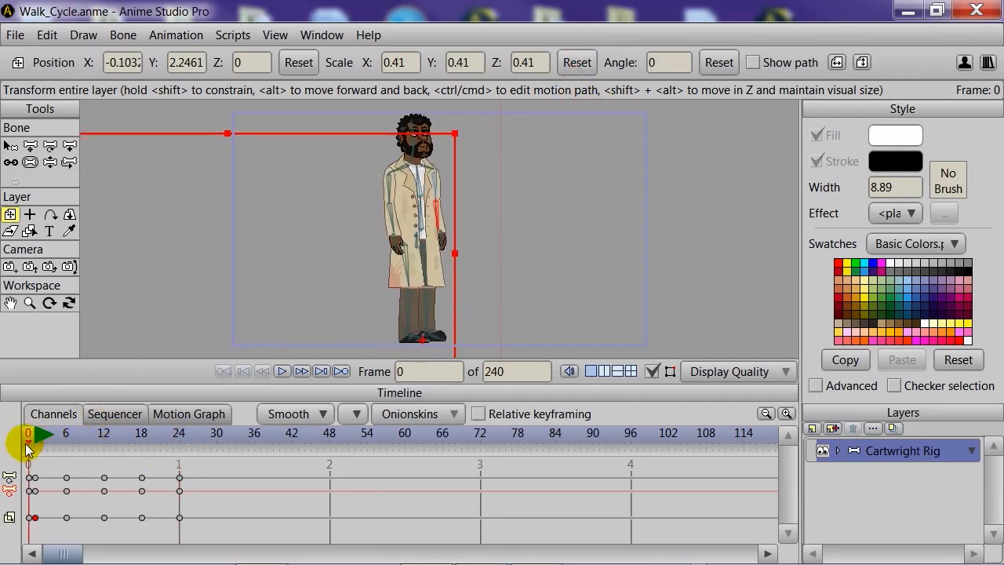
left_click(282, 371)
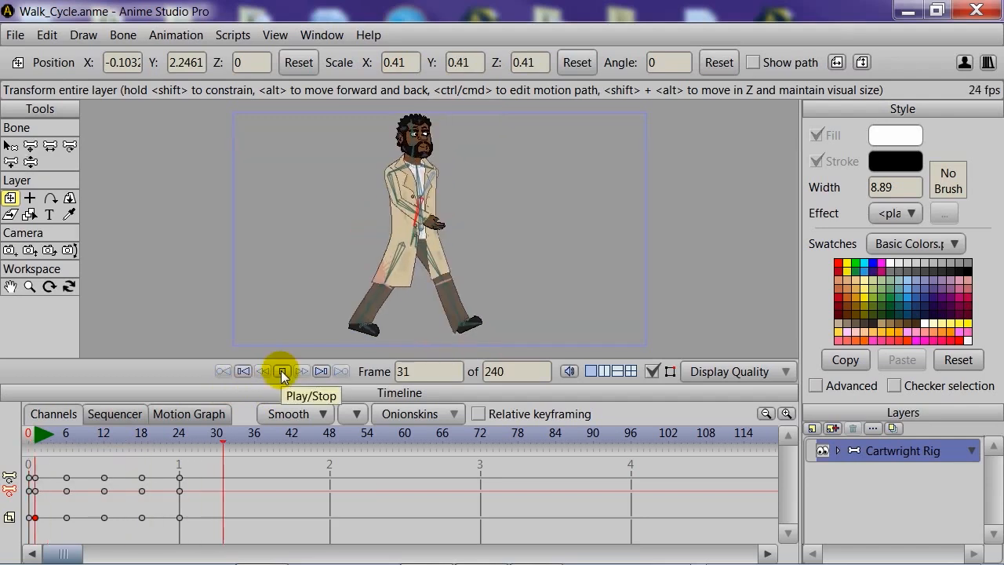
left_click_drag(45, 430, 178, 430)
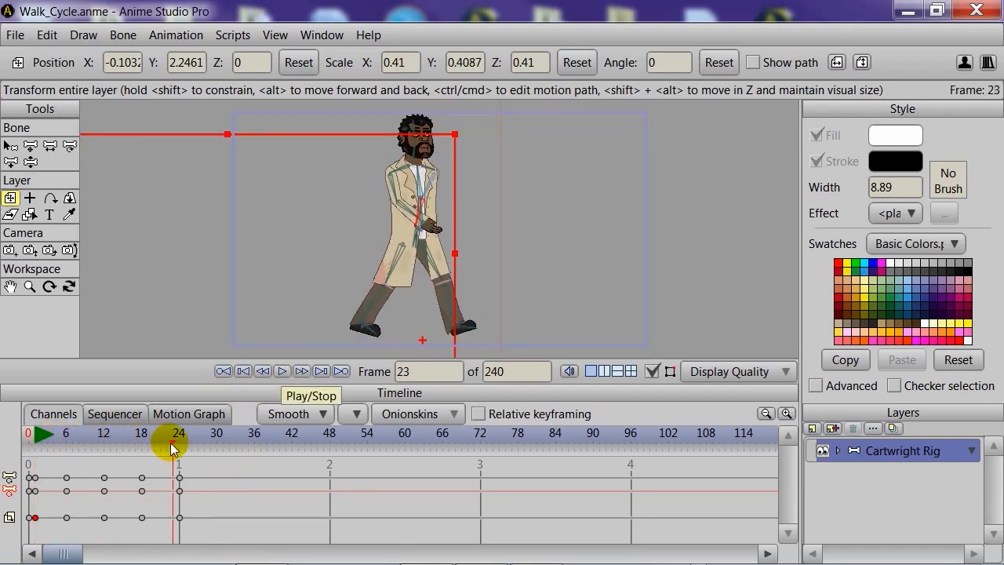
Set all frame 24 keyframes to Cycle interpolation, looping back to absolute frame 2.
left_click_drag(196, 470, 172, 535)
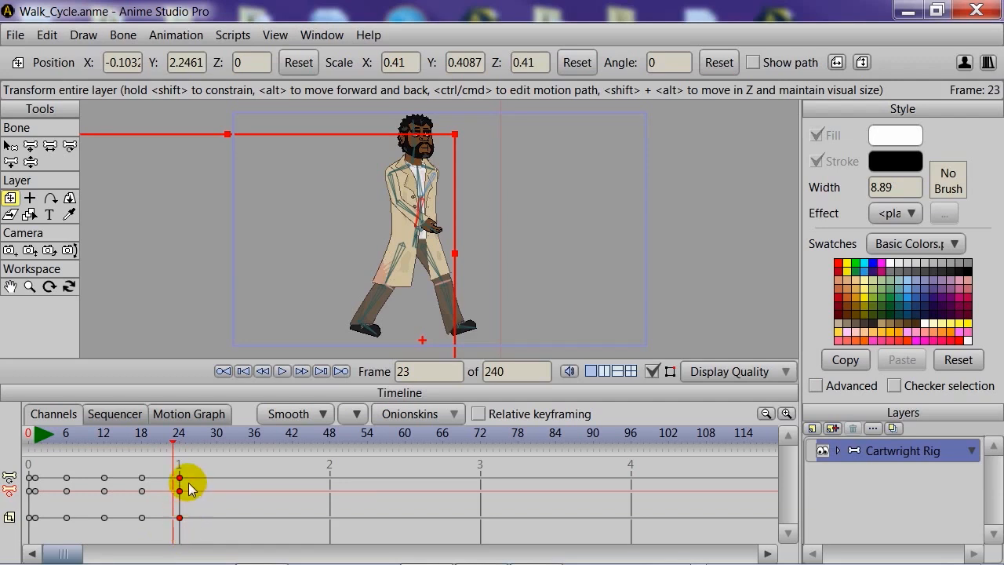
right_click(180, 484)
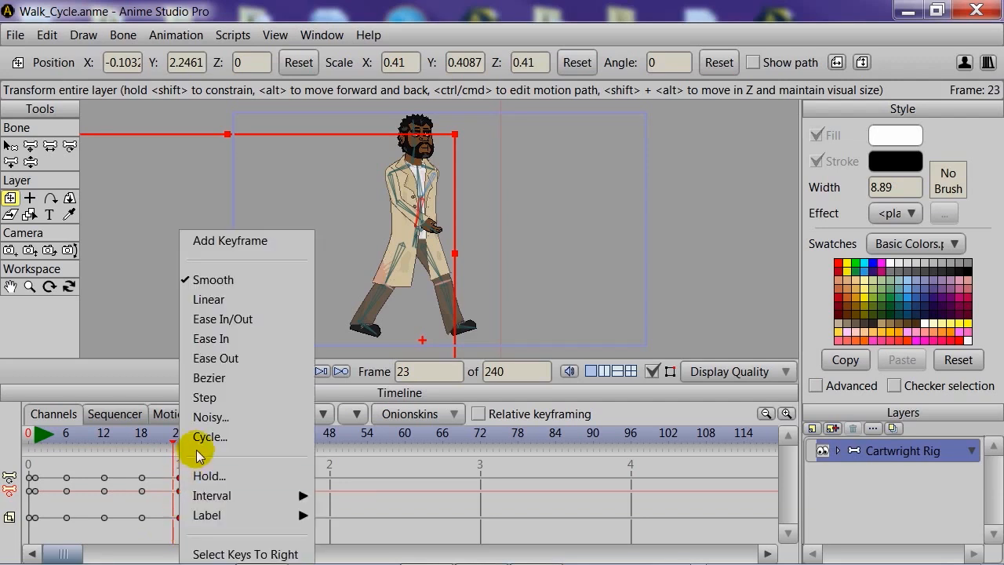
left_click(214, 437)
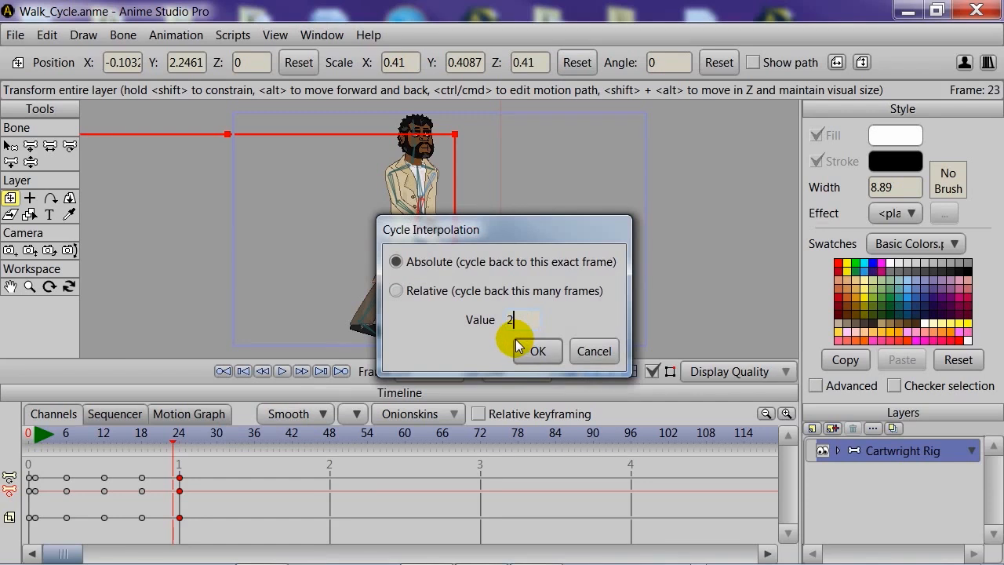
type("2")
left_click(519, 348)
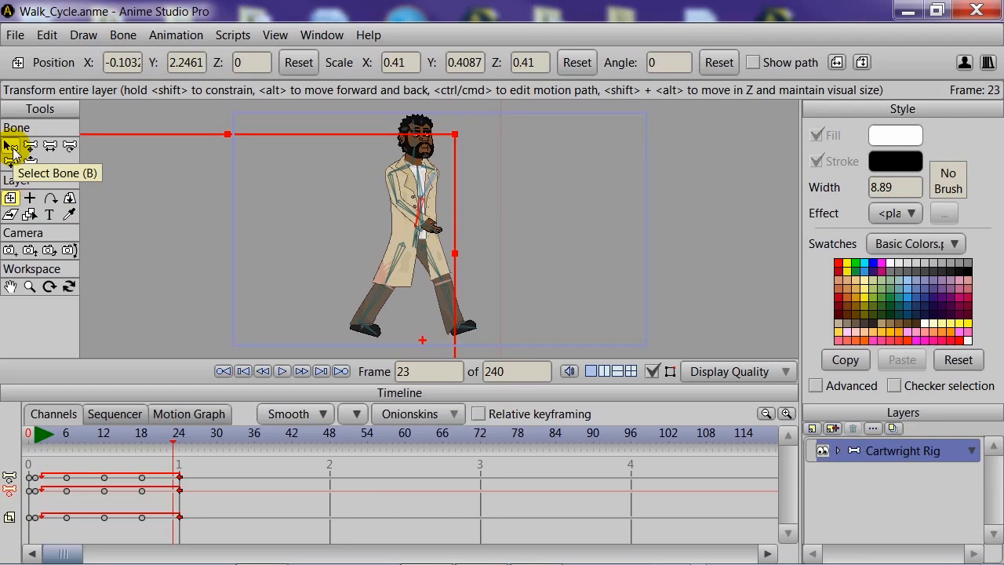
Hide the bone overlay, play the looping walk from frame 0, and return to the start.
left_click(11, 149)
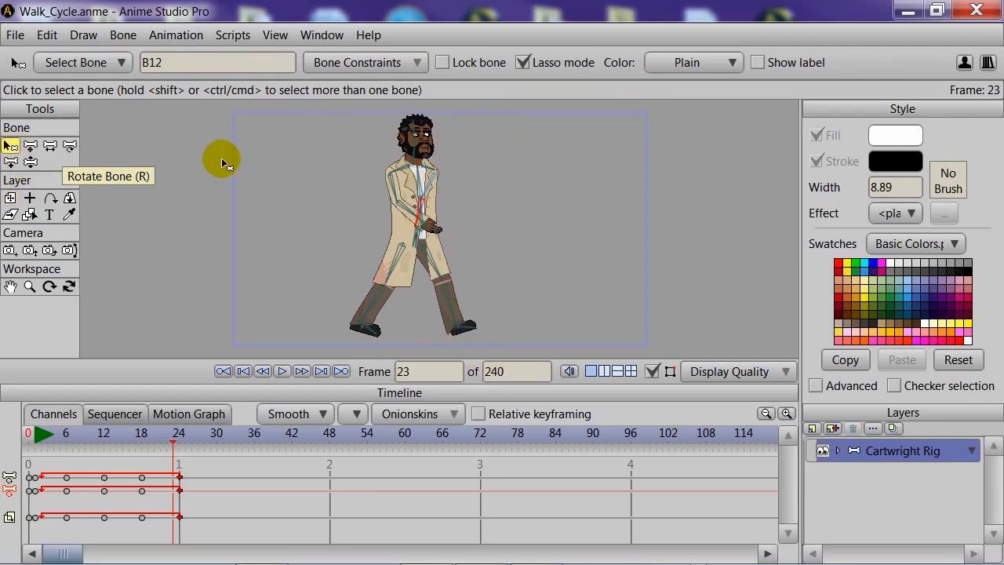
left_click(652, 372)
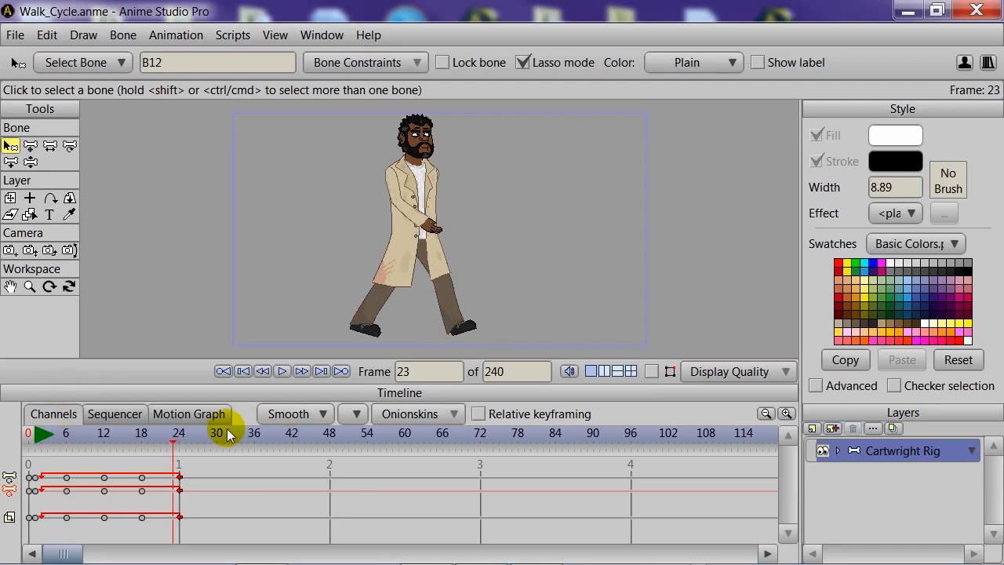
left_click_drag(178, 441, 3, 451)
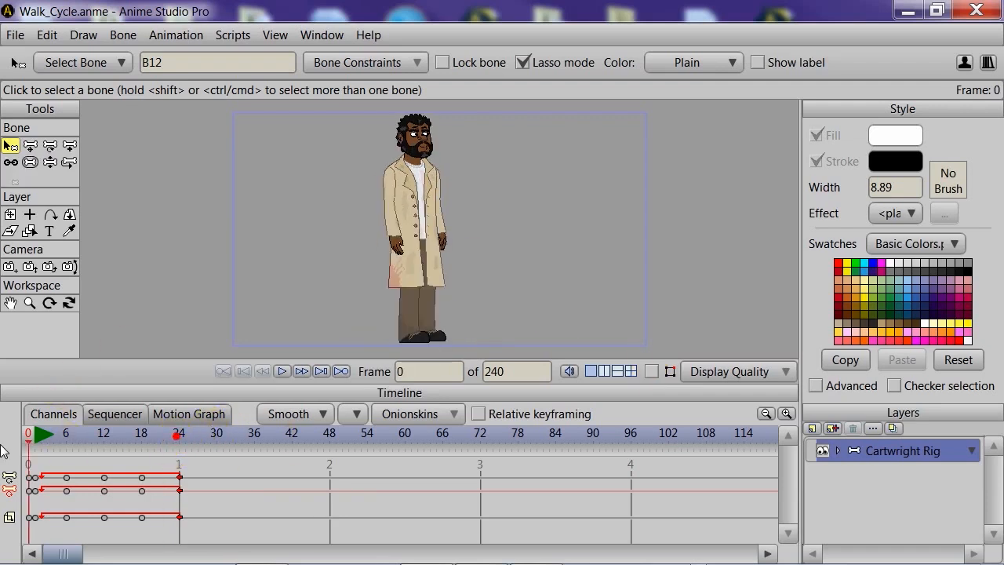
left_click(281, 371)
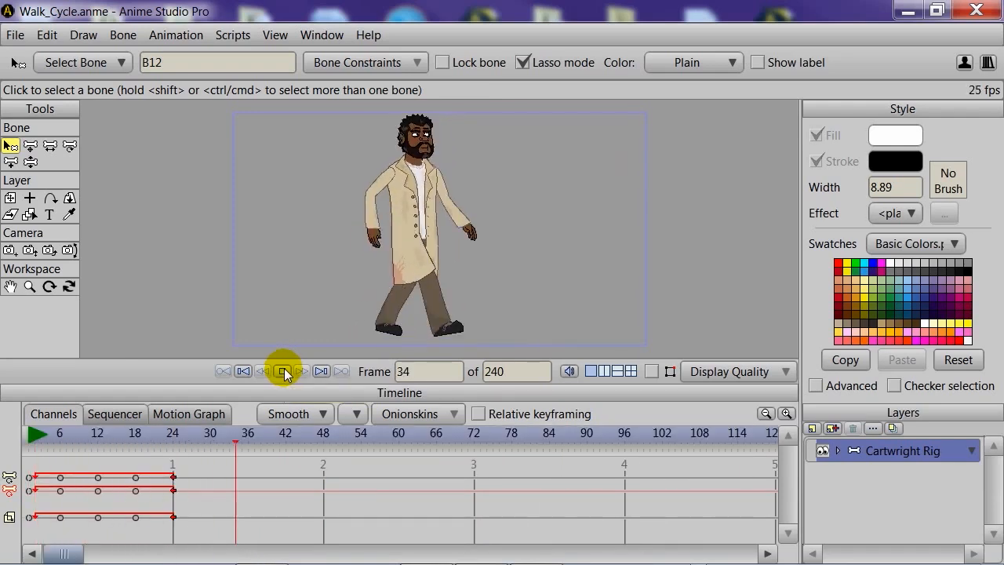
left_click(283, 371)
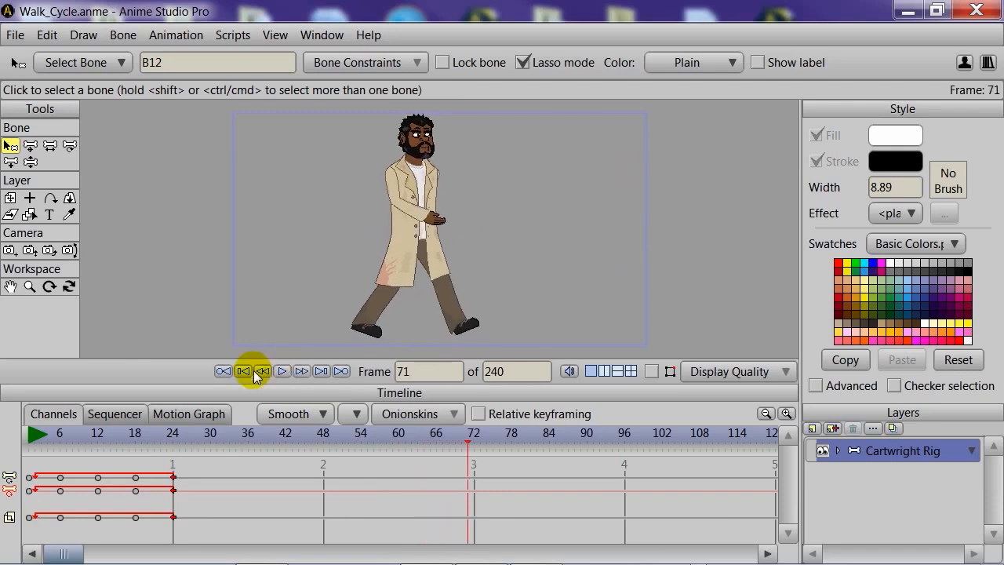
left_click(245, 372)
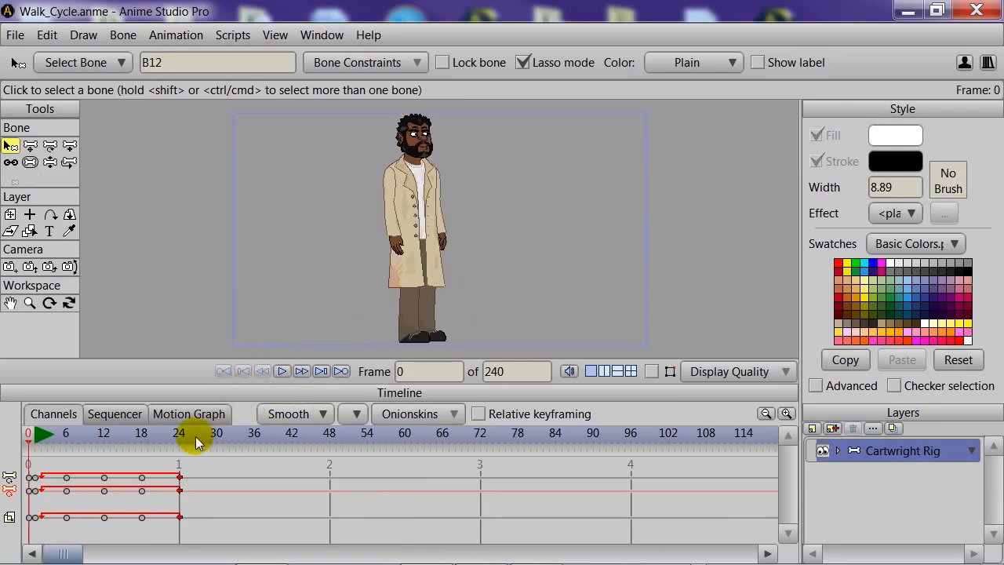
At frame 1, move the whole rig layer off the canvas past its left edge, to about X -1.738.
left_click(34, 435)
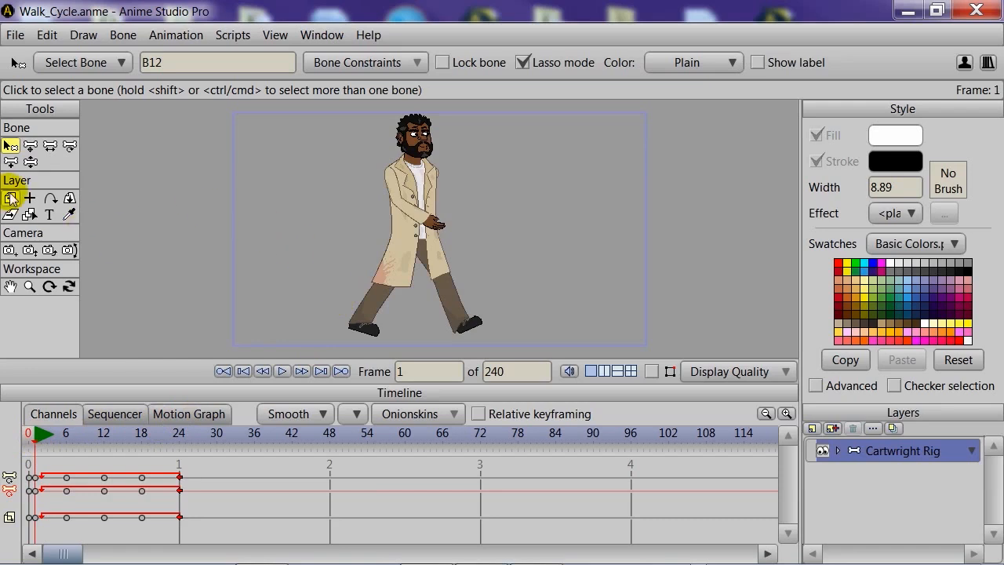
left_click(11, 198)
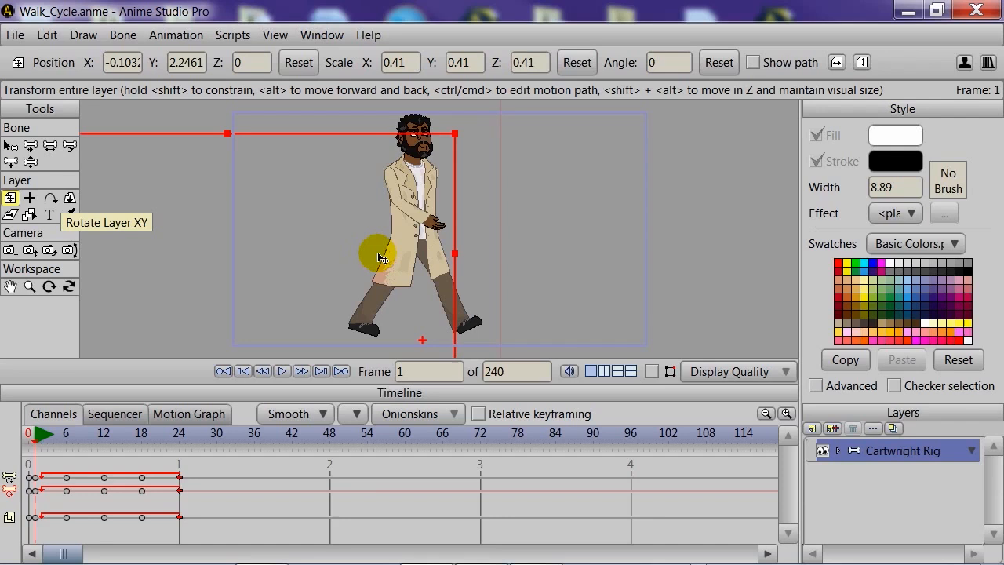
left_click_drag(386, 257, 151, 254)
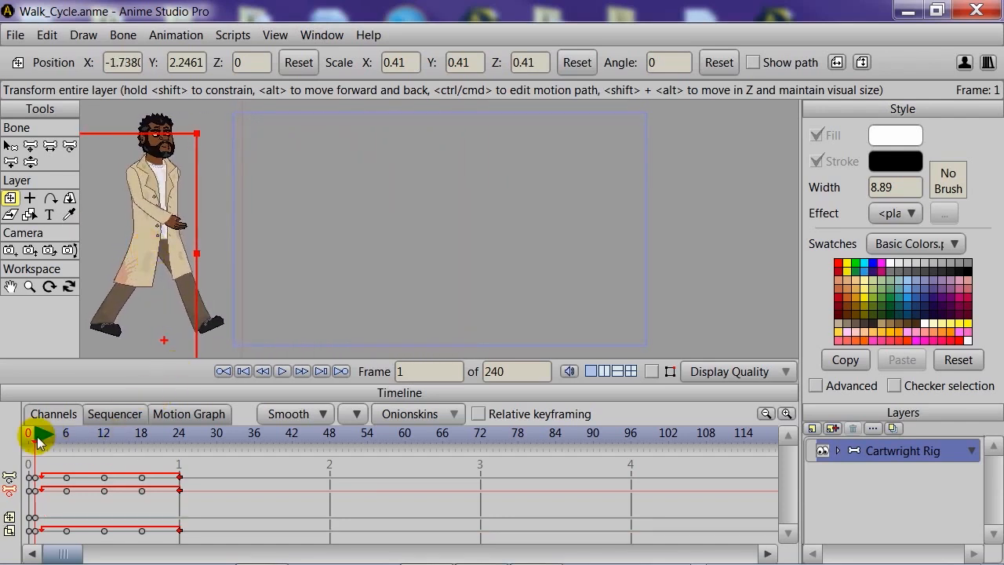
At frame 72, move the rig layer beyond the canvas's right edge, to about X 1.836, and mask the area outside the frame.
left_click_drag(35, 446, 483, 482)
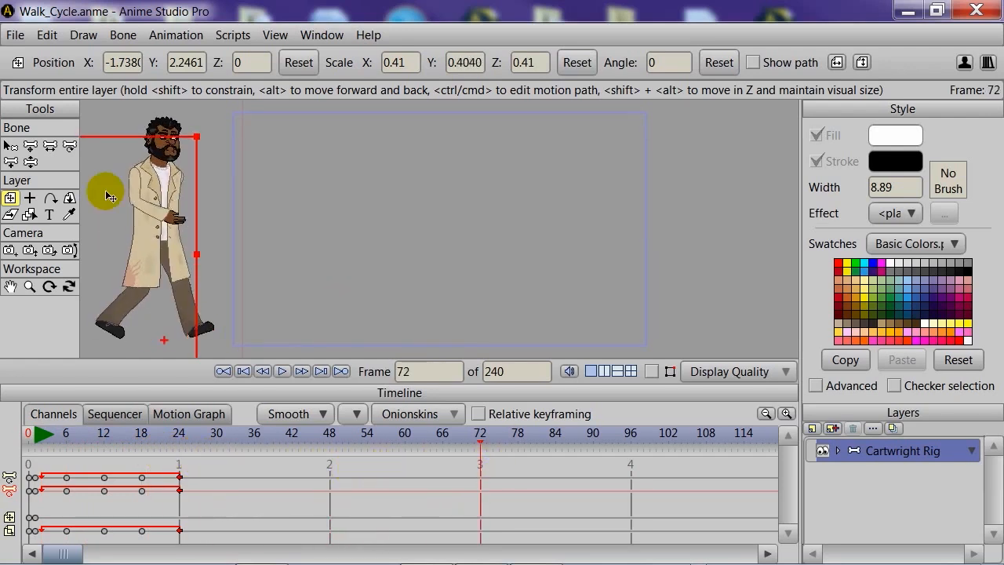
mouse_move(121, 217)
left_mouse_down()
mouse_move(504, 310)
mouse_move(694, 337)
left_mouse_up()
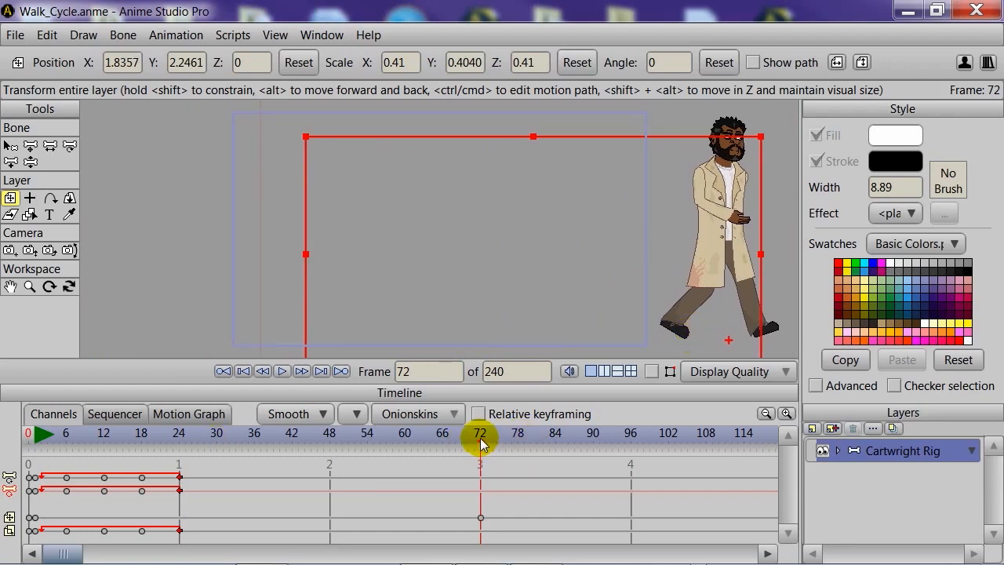
left_click_drag(480, 438, 480, 438)
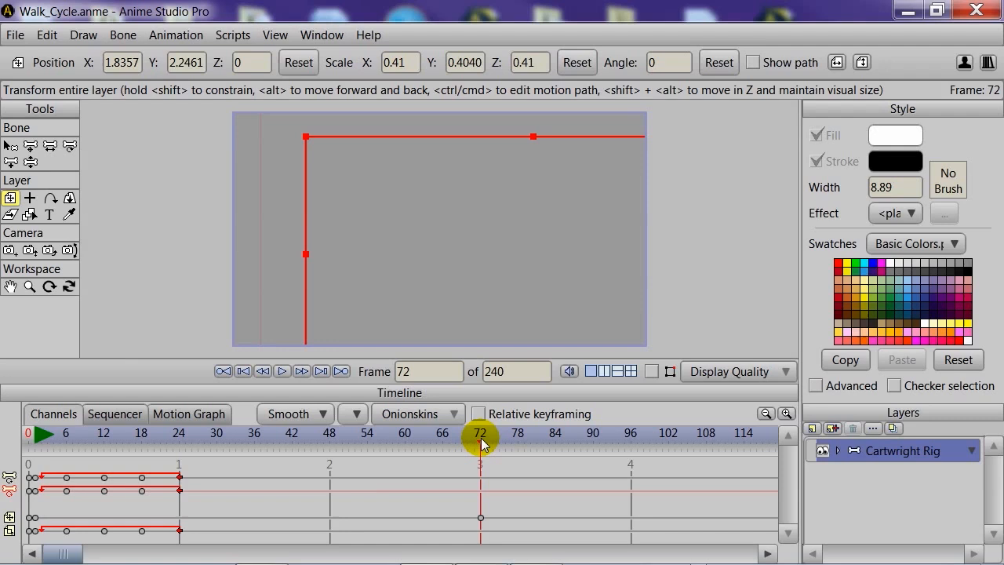
Enlarge the canvas view, play the character's walk across the frame, and enlarge the timeline area again.
left_click_drag(624, 390, 643, 470)
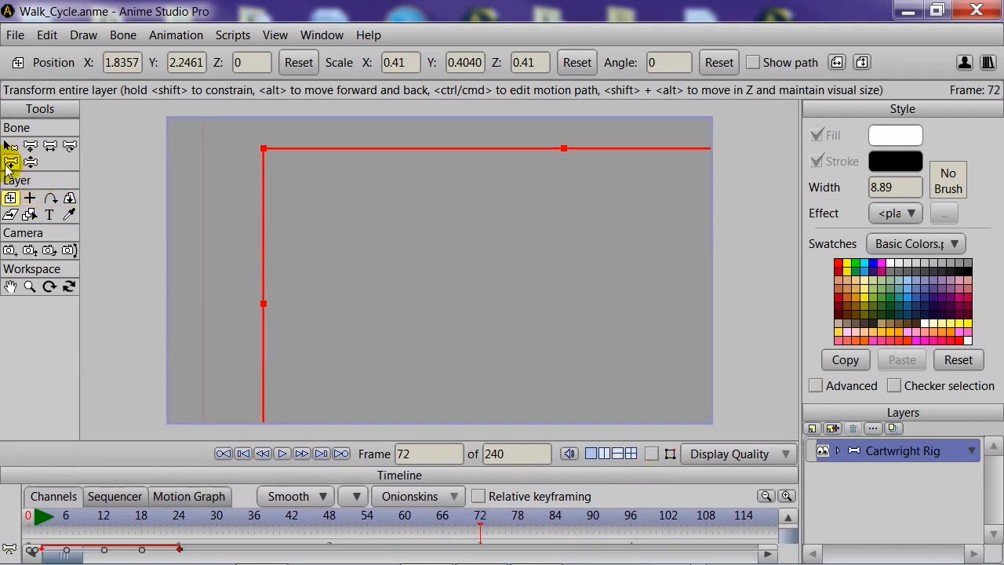
left_click(10, 148)
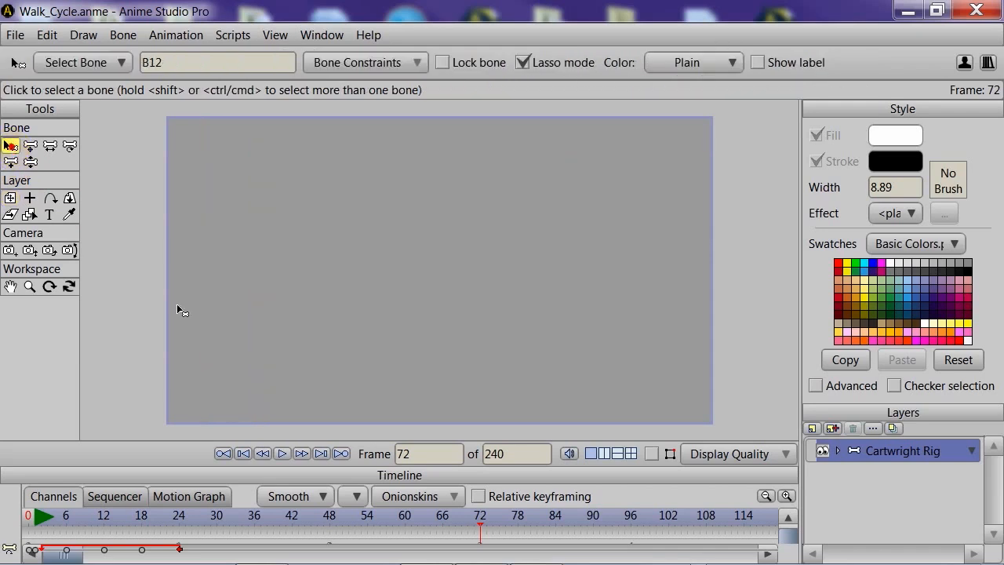
left_click(283, 454)
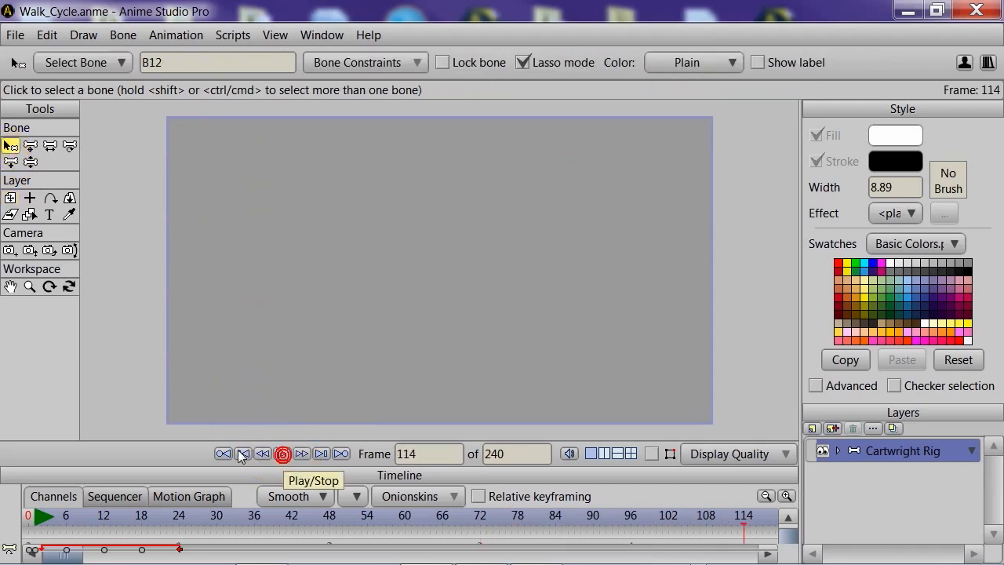
left_click(283, 454)
left_click_drag(634, 469, 610, 313)
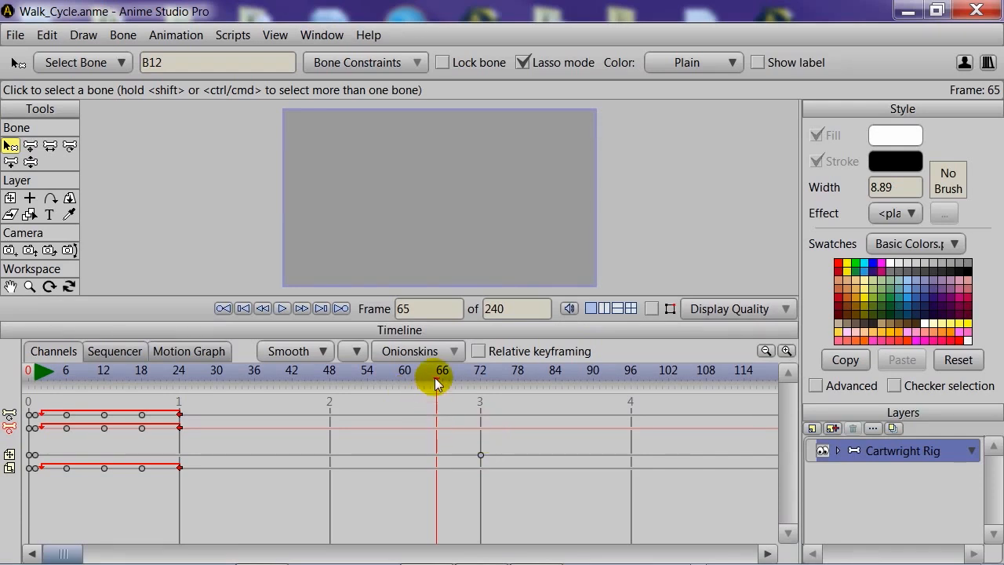
Move the rig layer's ending translation keyframe to frame 60 and play the faster walk across the canvas.
left_click_drag(420, 377, 451, 388)
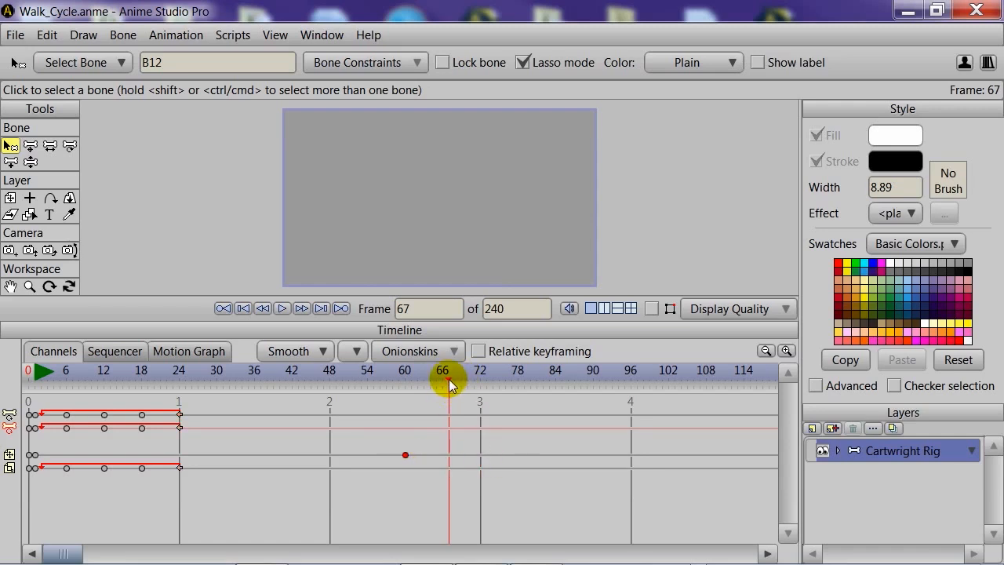
key("ctrl+shift+Left")
left_click(280, 309)
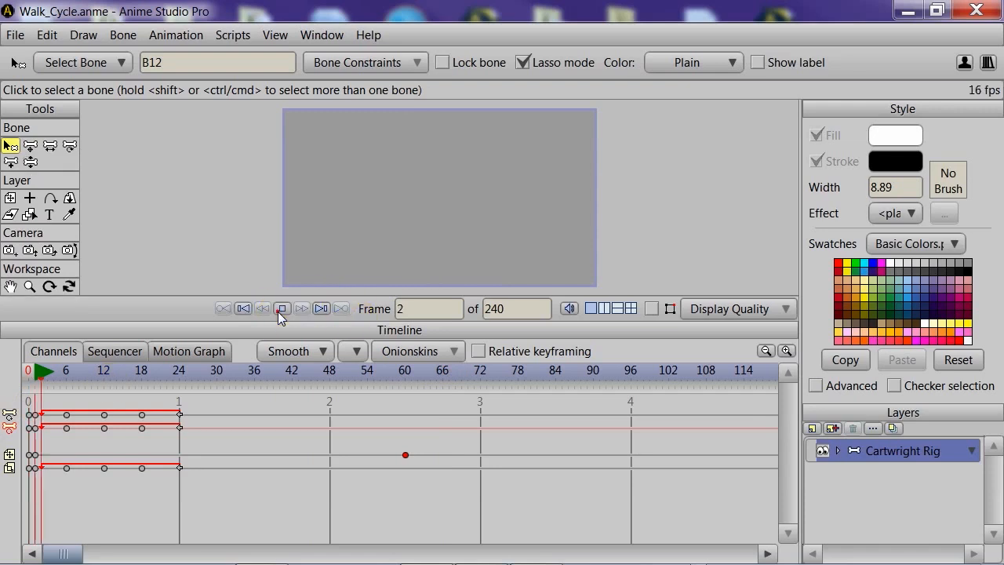
left_click(278, 309)
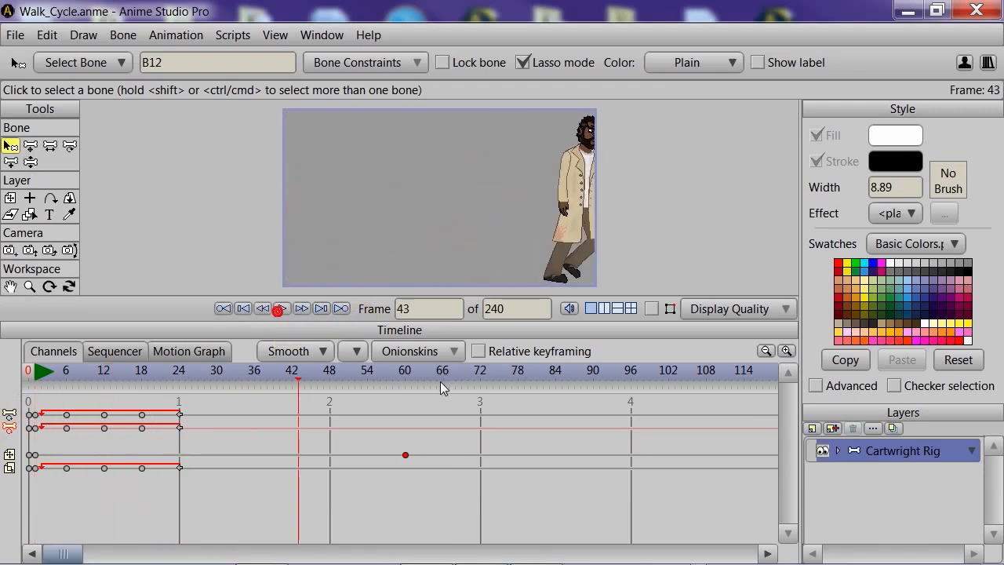
Move the rig layer's ending translation keyframe to frame 84, play the walk from frame 0, and scrub around its exit.
left_click_drag(405, 454, 553, 446)
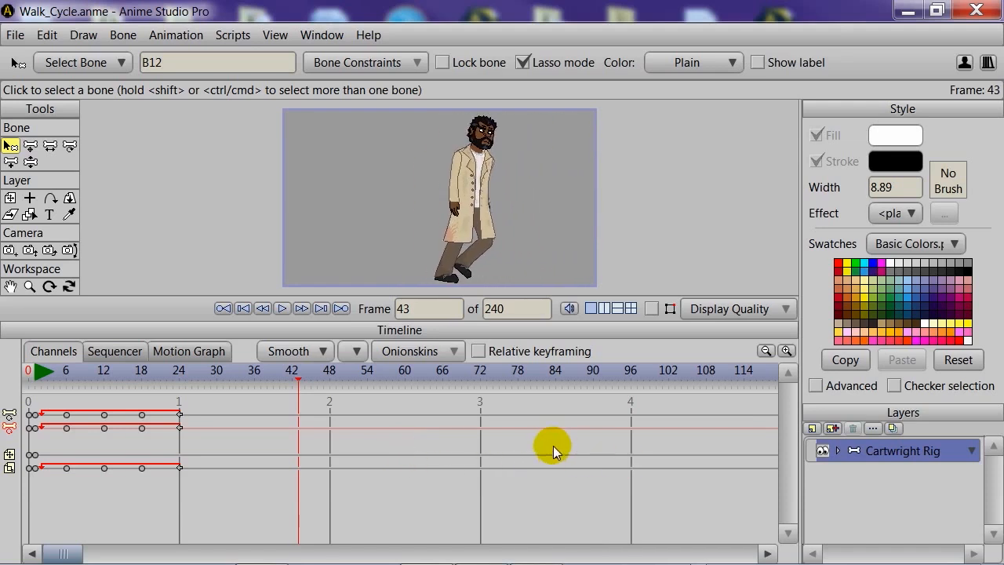
left_click_drag(300, 382, 2, 400)
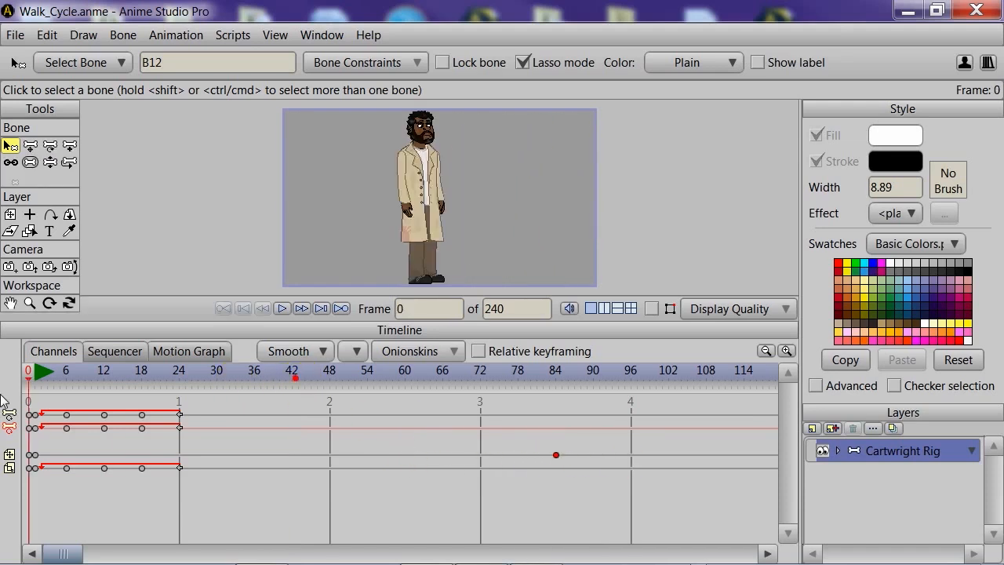
left_click(287, 309)
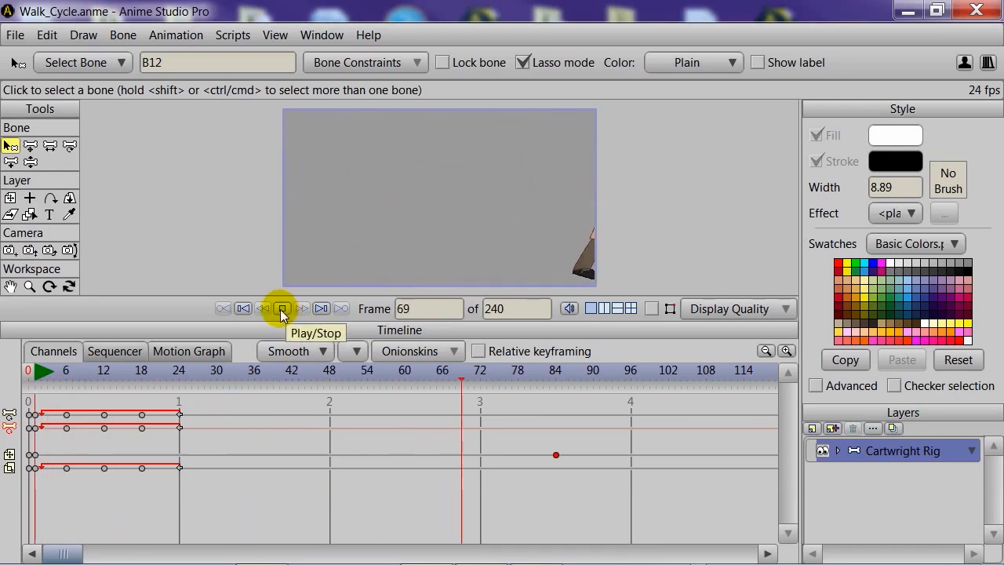
left_click(283, 309)
left_click_drag(494, 377, 486, 407)
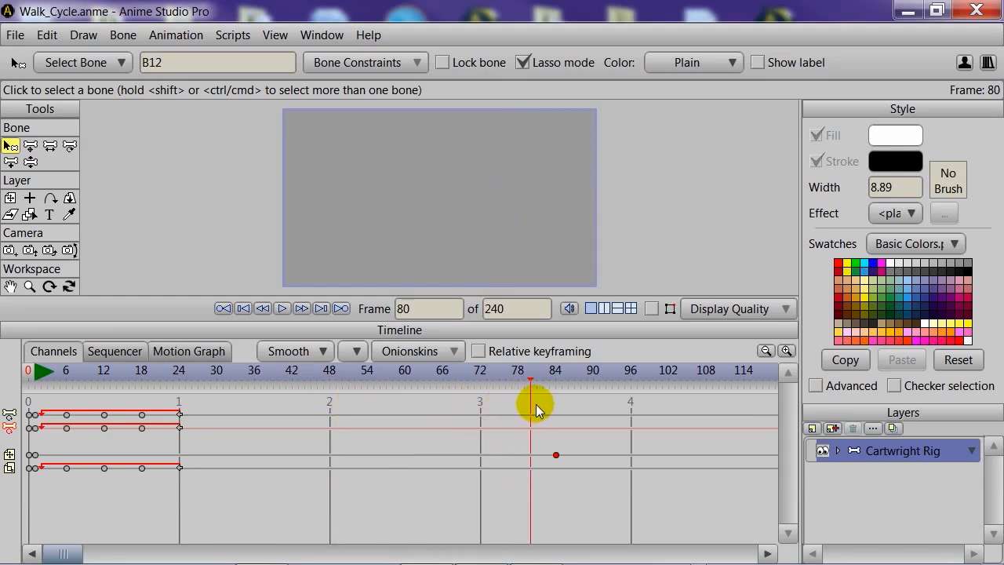